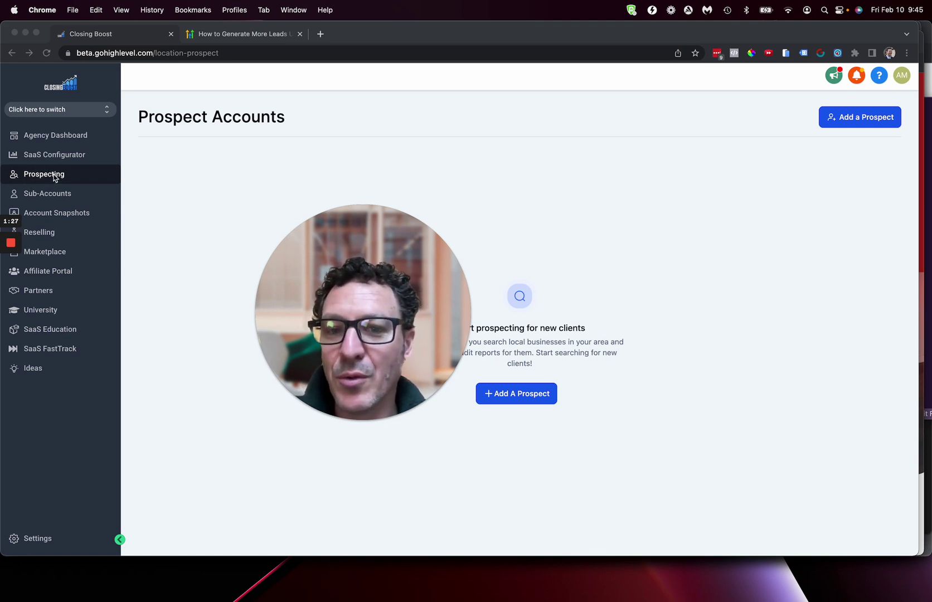
{"action": "left_click_drag", "start_coordinate": [356, 255], "coordinate": [105, 314]}
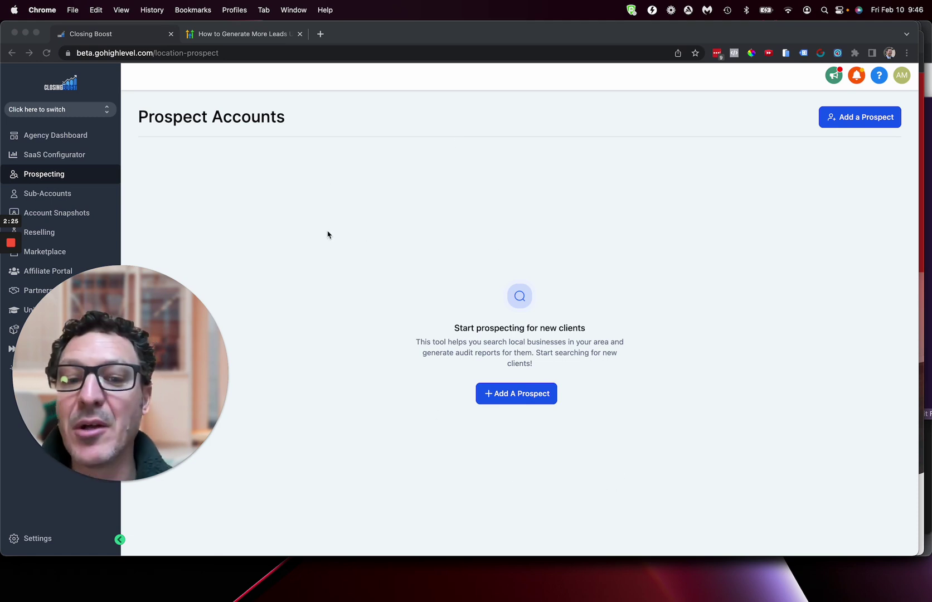
Start adding a new prospect and search the map for 'rest' businesses
{"action": "left_click", "coordinate": [524, 394]}
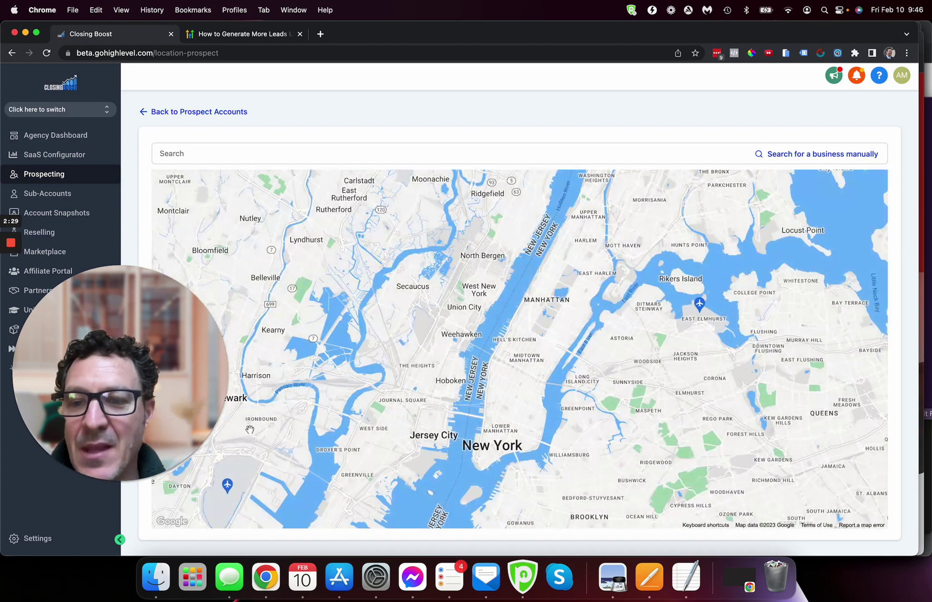
{"action": "left_click", "coordinate": [98, 480]}
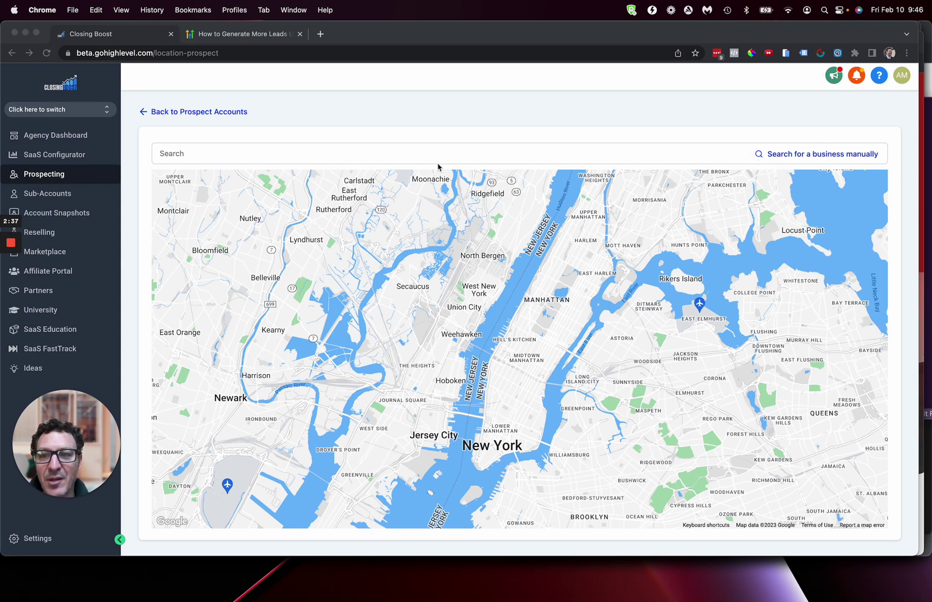
{"action": "left_click", "coordinate": [464, 153]}
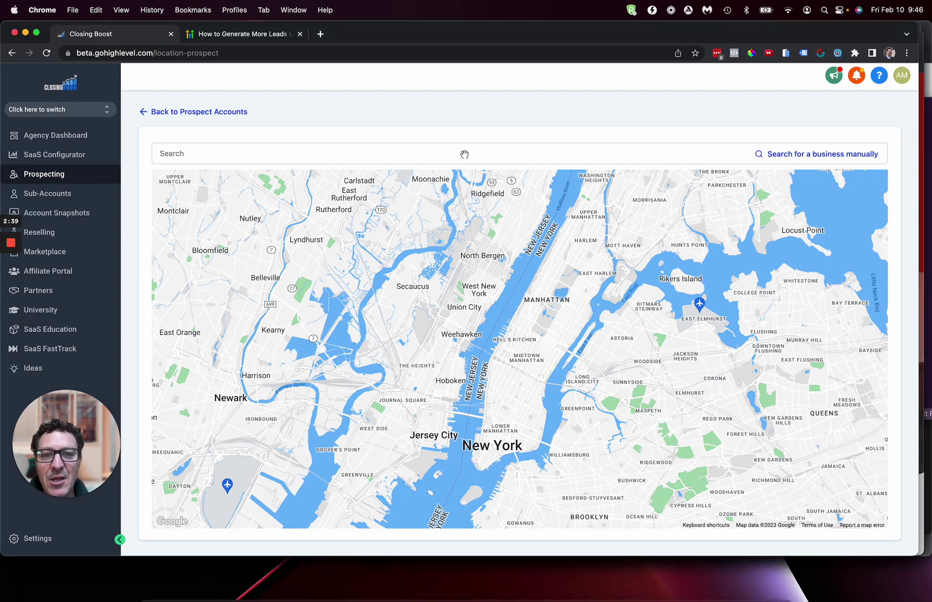
{"action": "left_click", "coordinate": [443, 152]}
{"action": "type", "text": "rest"}
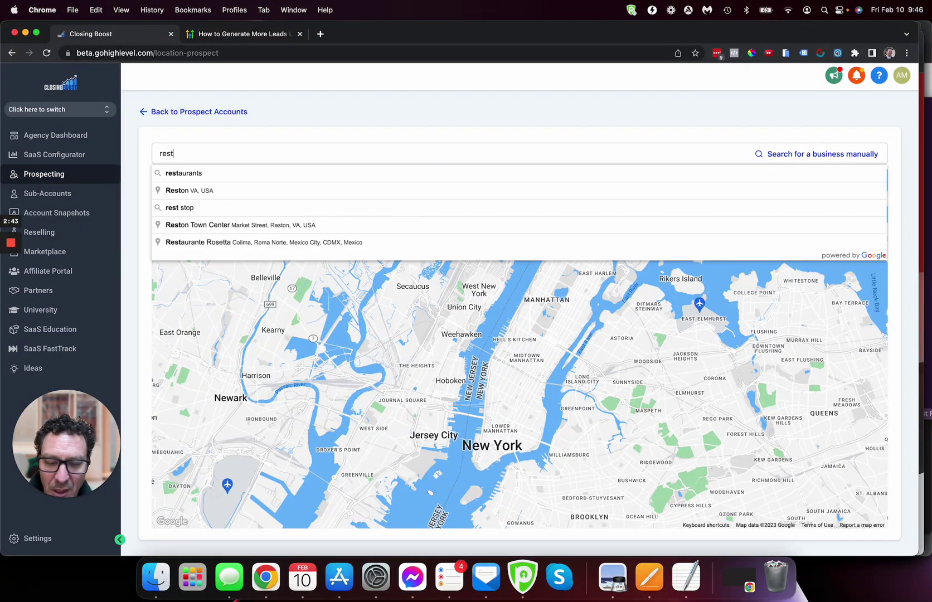
{"action": "left_click", "coordinate": [421, 173]}
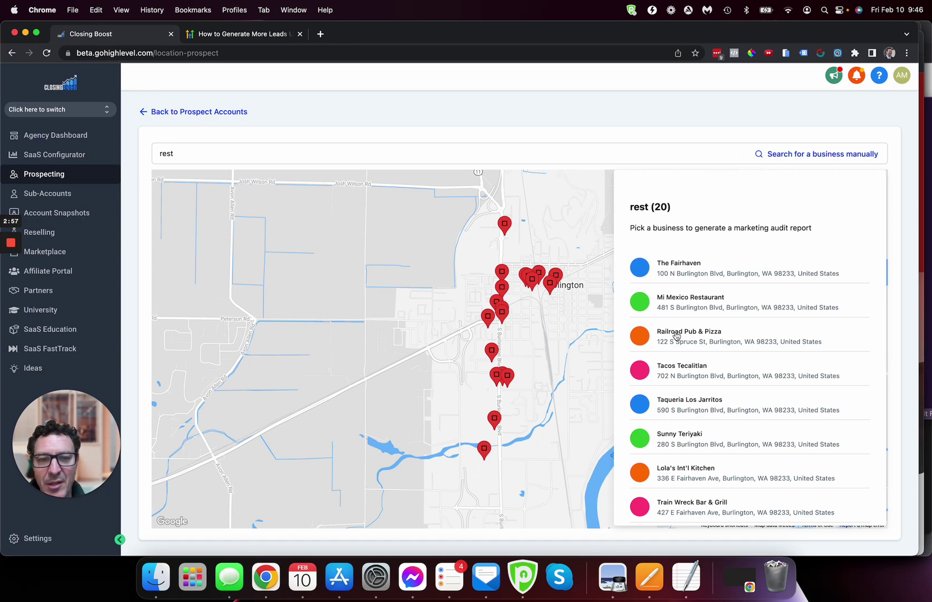
Return to the map search and rerun the 'rest' search to list 20 Burlington restaurants
{"action": "left_click", "coordinate": [676, 334]}
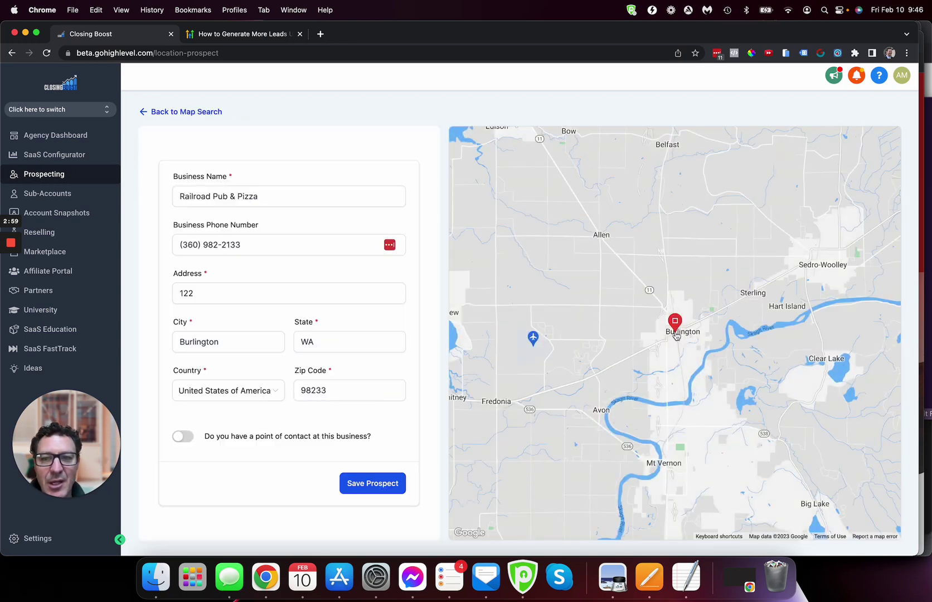
{"action": "left_click", "coordinate": [209, 114]}
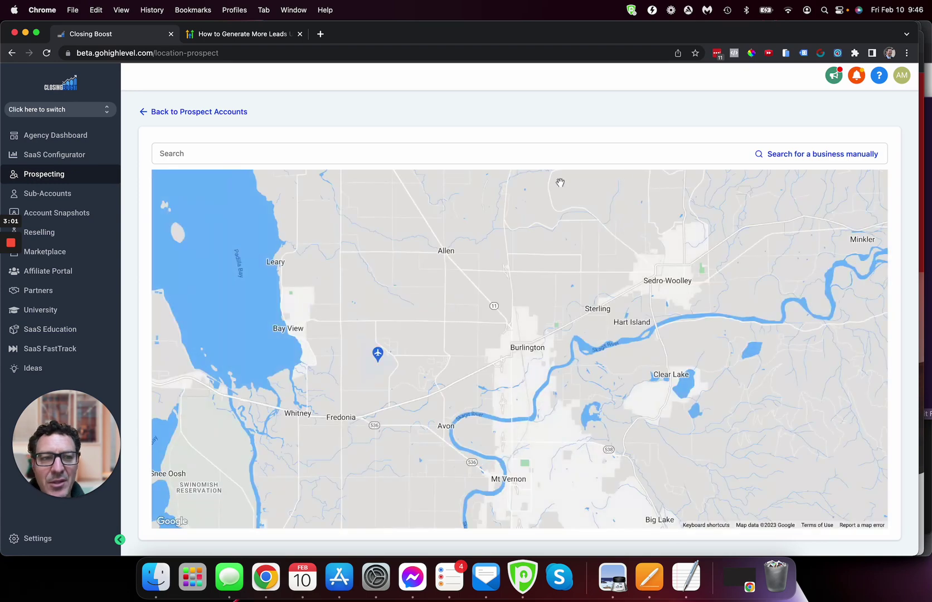
{"action": "left_click", "coordinate": [817, 156]}
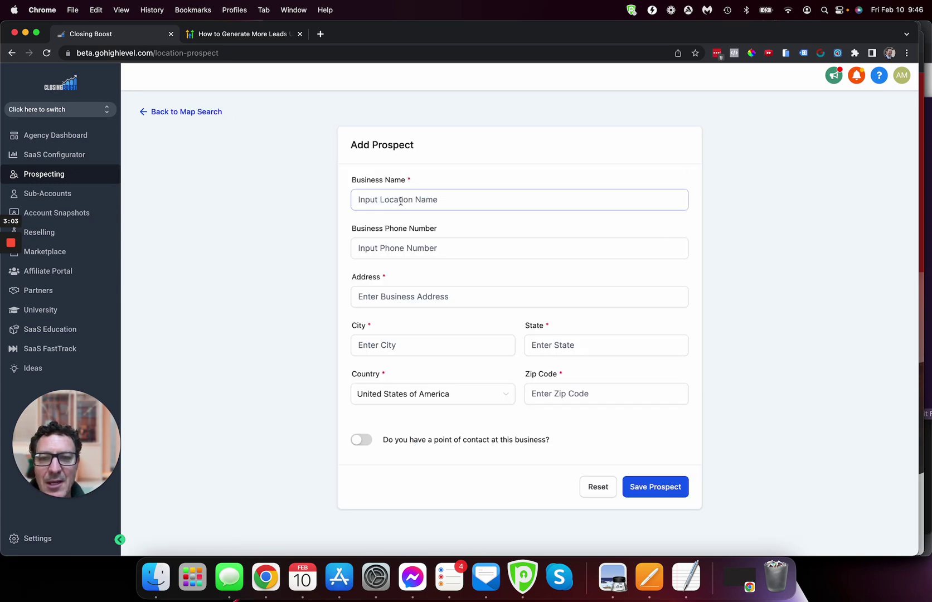
{"action": "left_click", "coordinate": [202, 114]}
{"action": "left_click", "coordinate": [295, 160]}
{"action": "type", "text": "rest"}
{"action": "key", "text": "Return"}
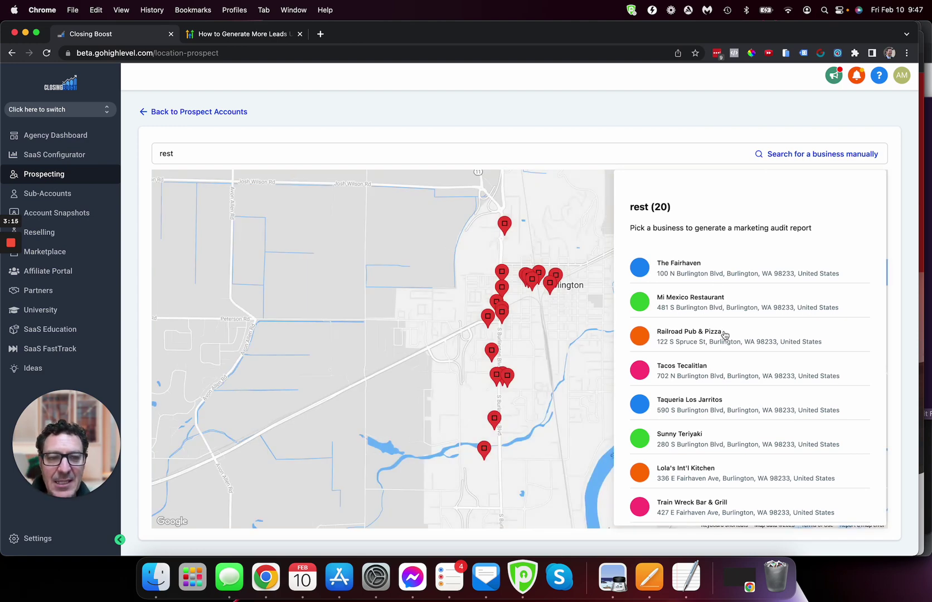
Pick Railroad Pub & Pizza, check its prefilled name and address, and save the prospect
{"action": "left_click", "coordinate": [724, 334]}
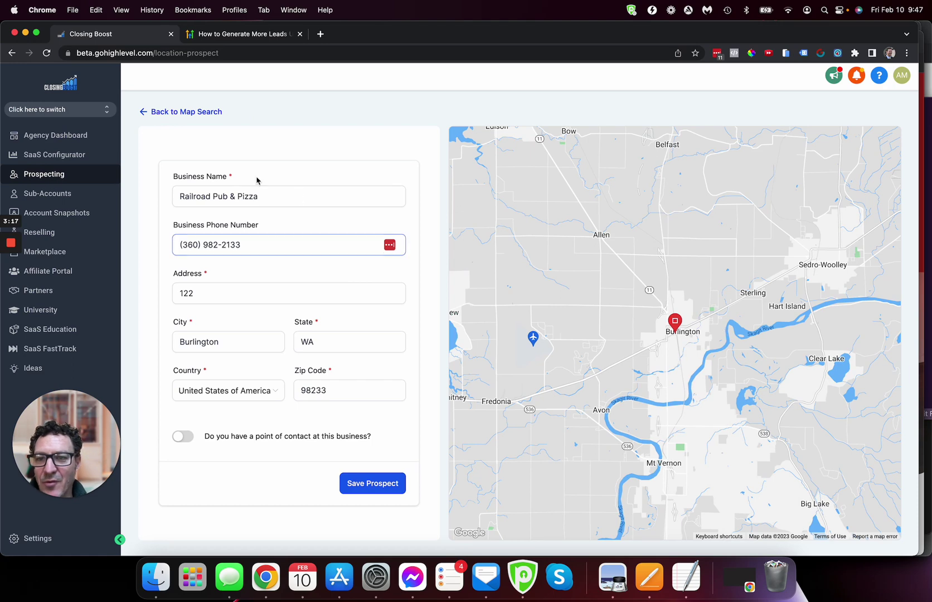
{"action": "left_click", "coordinate": [300, 196]}
{"action": "left_click", "coordinate": [256, 281]}
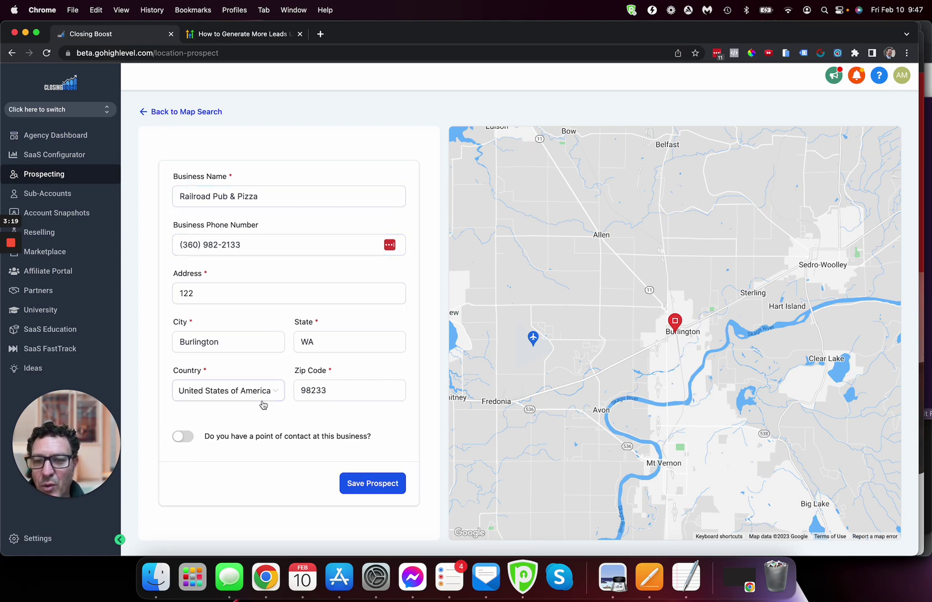
{"action": "left_click", "coordinate": [183, 436]}
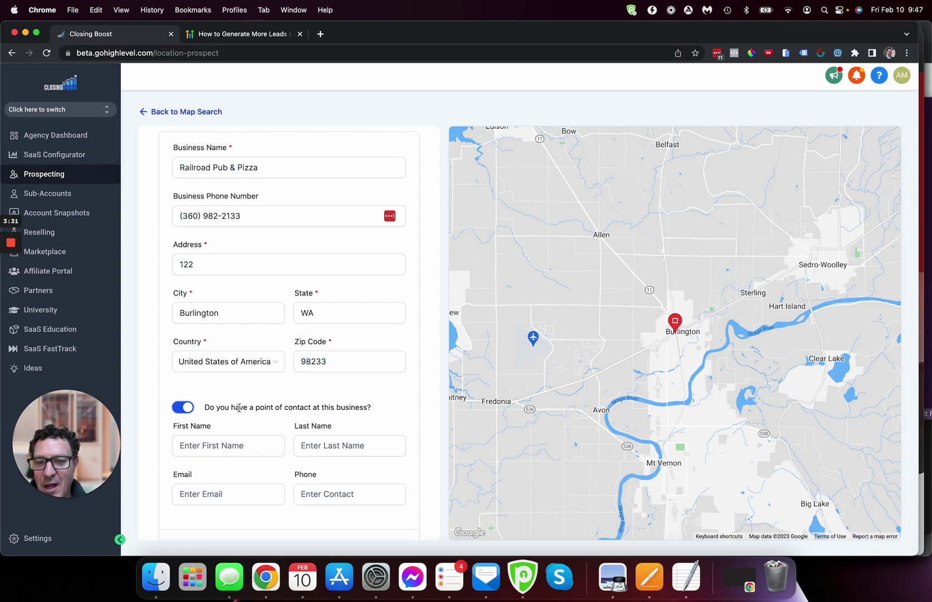
{"action": "left_click", "coordinate": [183, 407]}
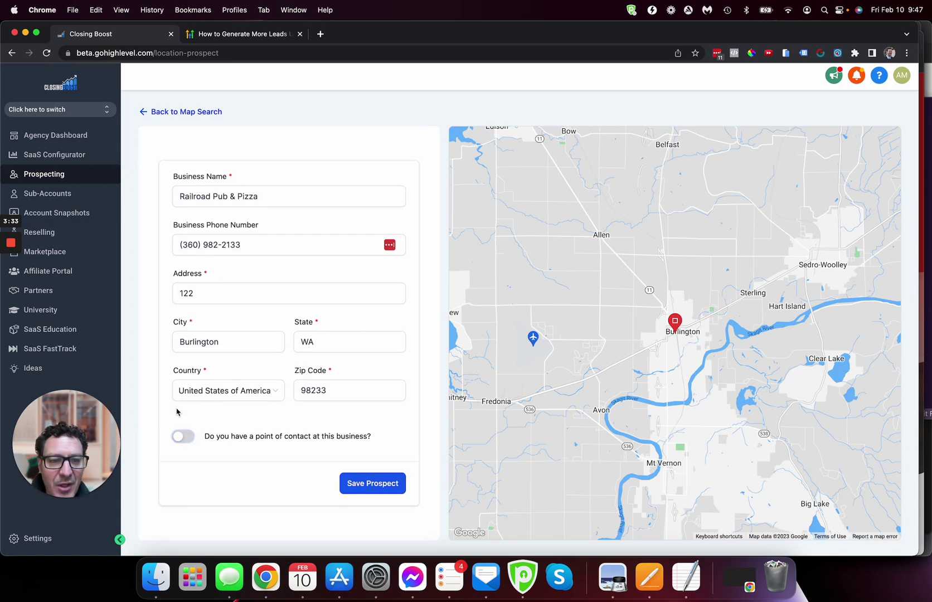
{"action": "left_click", "coordinate": [370, 484]}
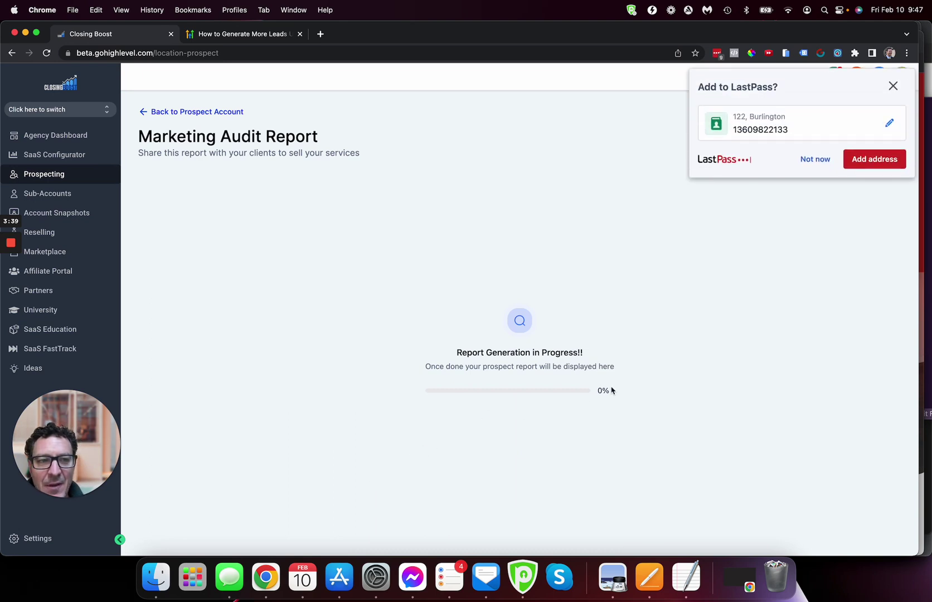
Decline the LastPass save-address prompt while the audit scan progresses
{"action": "left_click", "coordinate": [820, 161]}
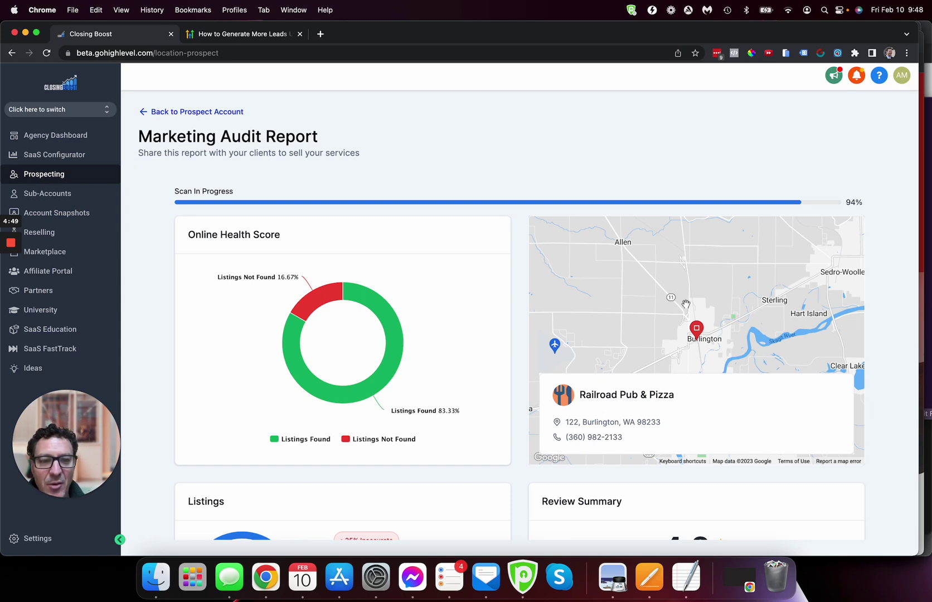
Inspect the Online Health Score donut, then scroll to Listings (65% accurate) and Review Summary (4.6 stars)
{"action": "mouse_move", "coordinate": [329, 356]}
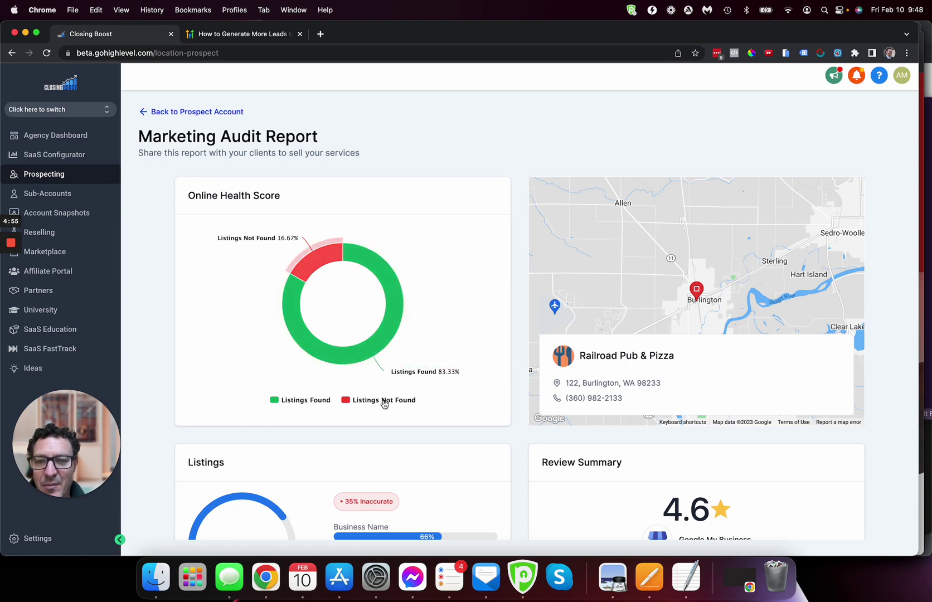
{"action": "mouse_move", "coordinate": [316, 258]}
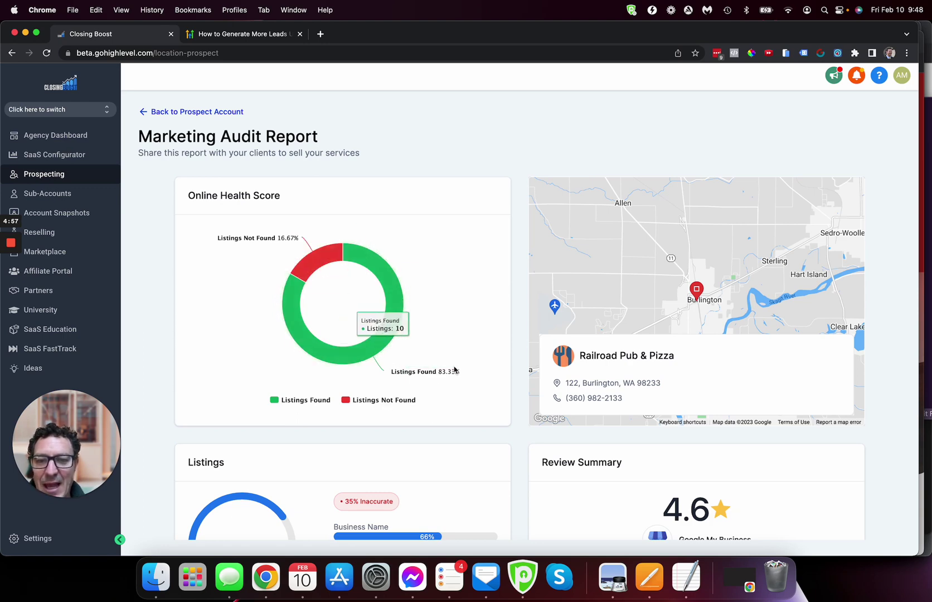
{"action": "scroll", "coordinate": [495, 375], "scroll_direction": "down", "scroll_amount": 2}
{"action": "scroll", "coordinate": [495, 375], "scroll_direction": "down", "scroll_amount": 3}
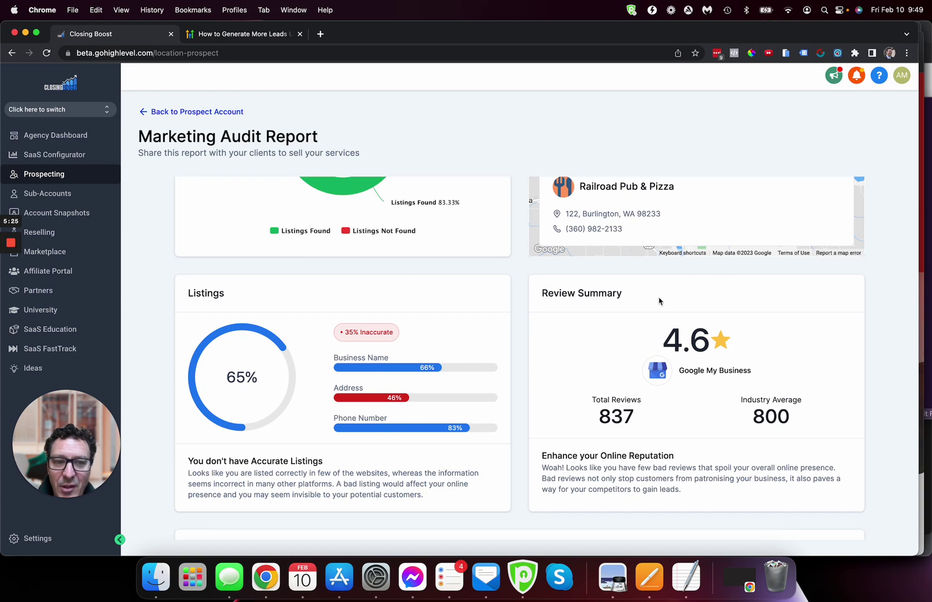
Scroll through the Listings table down to the AMERICANTOWNSCOM and IGLOBAL NO_MATCH rows
{"action": "scroll", "coordinate": [695, 388], "scroll_direction": "down", "scroll_amount": 2}
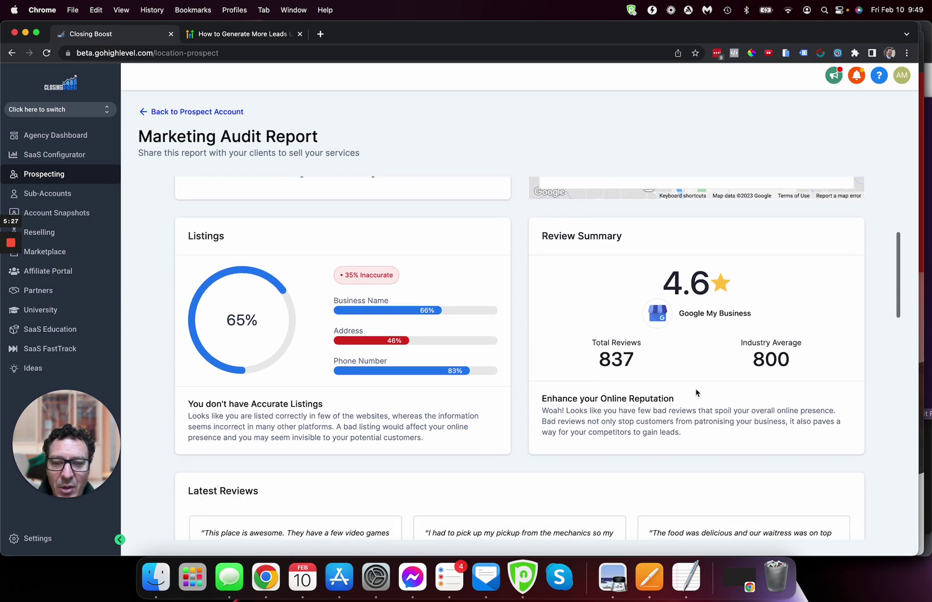
{"action": "scroll", "coordinate": [696, 390], "scroll_direction": "up", "scroll_amount": 2}
{"action": "scroll", "coordinate": [697, 391], "scroll_direction": "down", "scroll_amount": 3}
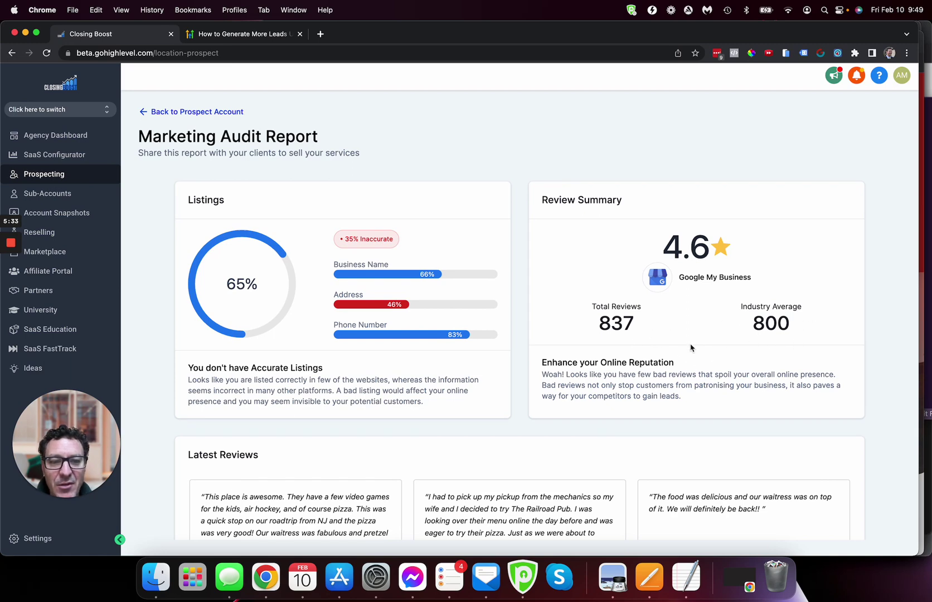
{"action": "scroll", "coordinate": [690, 363], "scroll_direction": "down", "scroll_amount": 4}
{"action": "scroll", "coordinate": [697, 359], "scroll_direction": "up", "scroll_amount": 4}
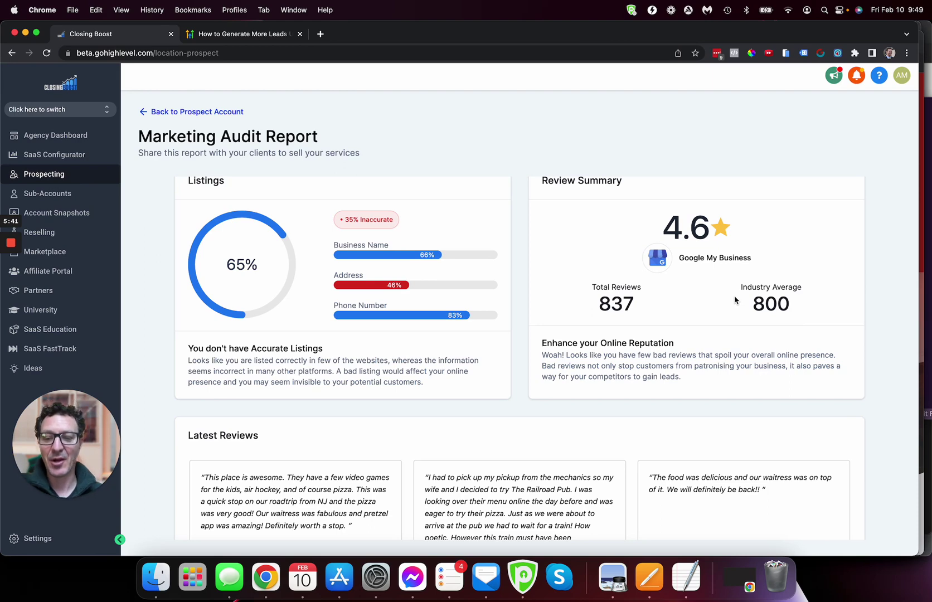
{"action": "scroll", "coordinate": [618, 353], "scroll_direction": "down", "scroll_amount": 5}
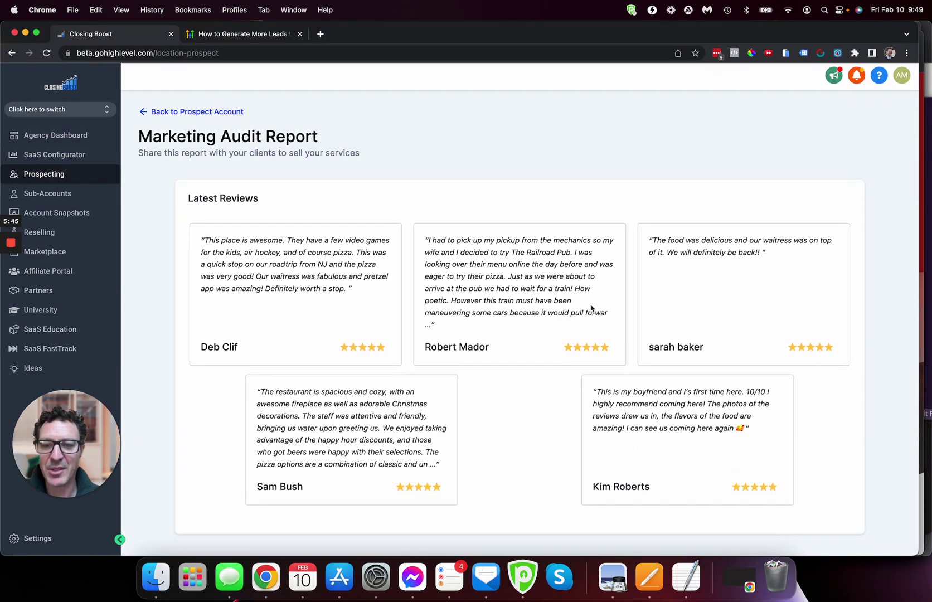
{"action": "scroll", "coordinate": [501, 455], "scroll_direction": "down", "scroll_amount": 1}
{"action": "scroll", "coordinate": [500, 455], "scroll_direction": "down", "scroll_amount": 6}
{"action": "scroll", "coordinate": [500, 455], "scroll_direction": "down", "scroll_amount": 3}
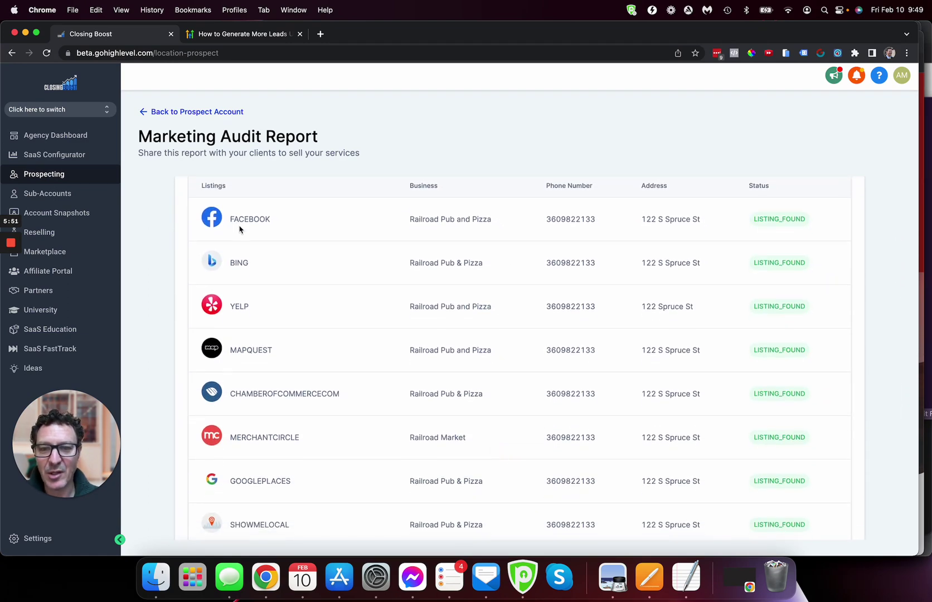
{"action": "scroll", "coordinate": [430, 331], "scroll_direction": "down", "scroll_amount": 4}
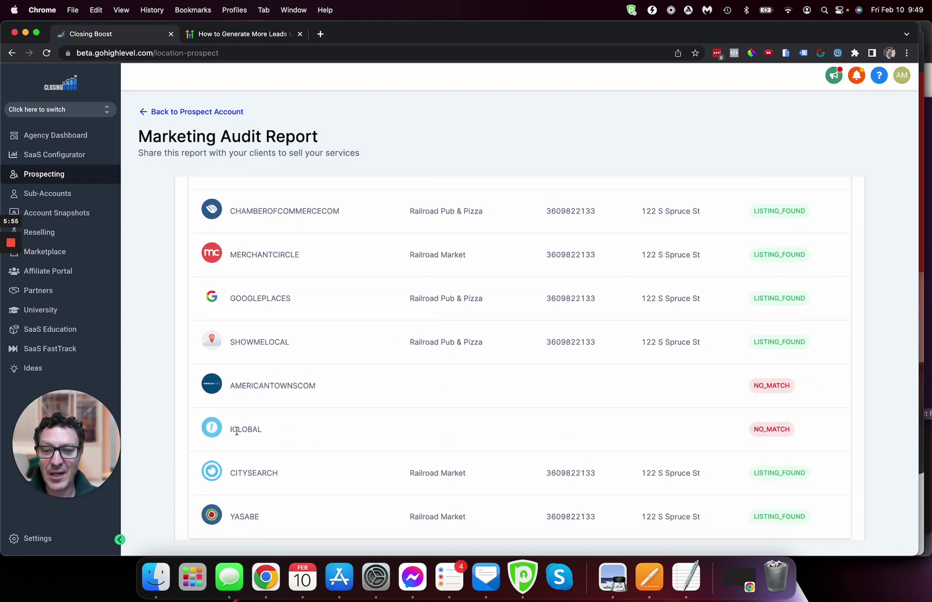
{"action": "scroll", "coordinate": [368, 427], "scroll_direction": "down", "scroll_amount": 1}
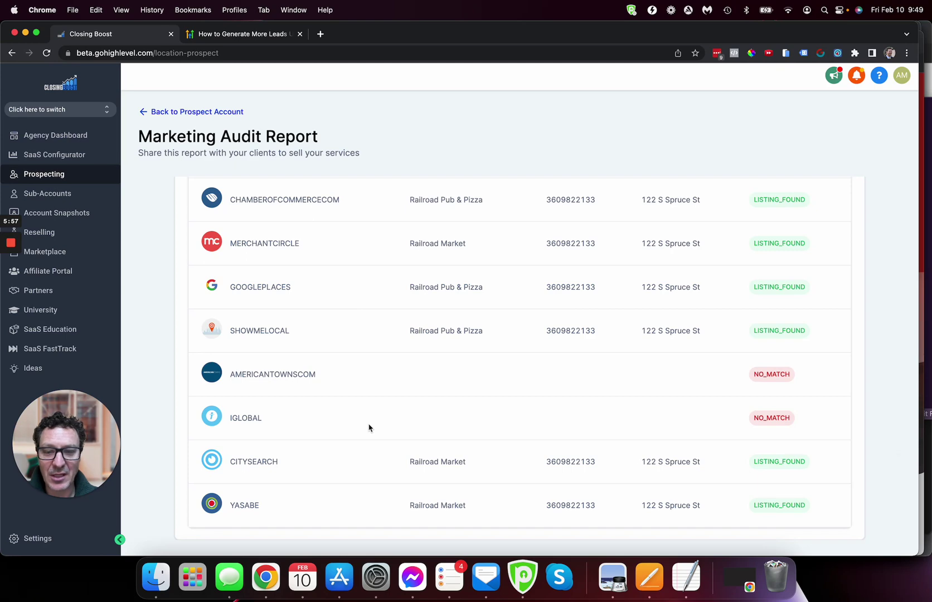
{"action": "scroll", "coordinate": [369, 428], "scroll_direction": "up", "scroll_amount": 1}
{"action": "scroll", "coordinate": [368, 428], "scroll_direction": "up", "scroll_amount": 6}
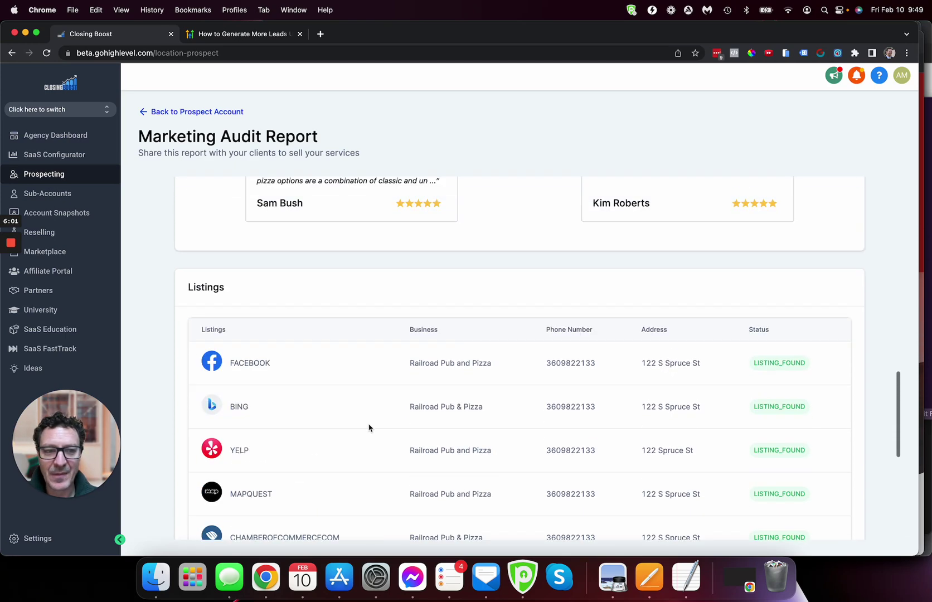
{"action": "scroll", "coordinate": [369, 428], "scroll_direction": "down", "scroll_amount": 4}
{"action": "scroll", "coordinate": [368, 427], "scroll_direction": "down", "scroll_amount": 5}
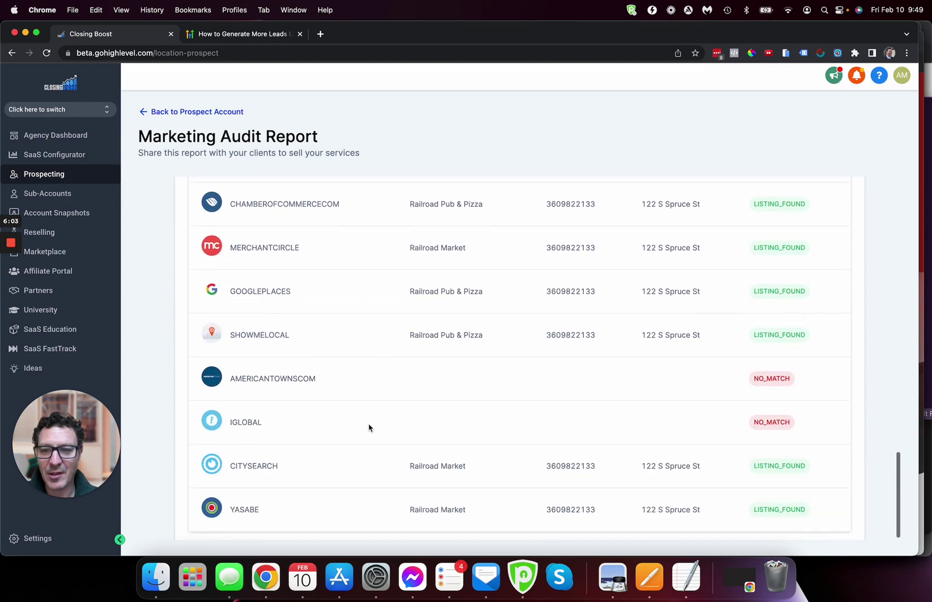
{"action": "scroll", "coordinate": [367, 425], "scroll_direction": "up", "scroll_amount": 10}
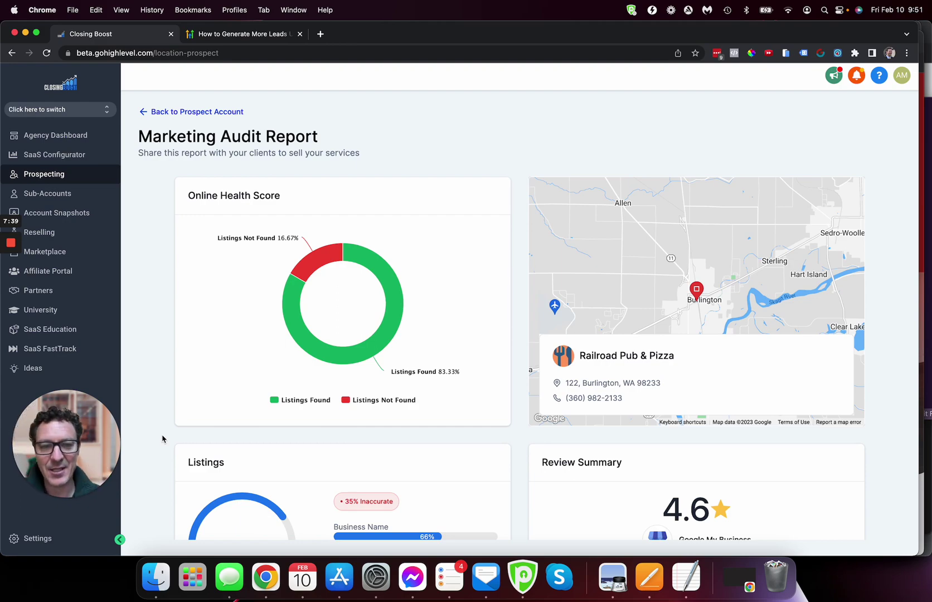
{"action": "scroll", "coordinate": [522, 447], "scroll_direction": "down", "scroll_amount": 5}
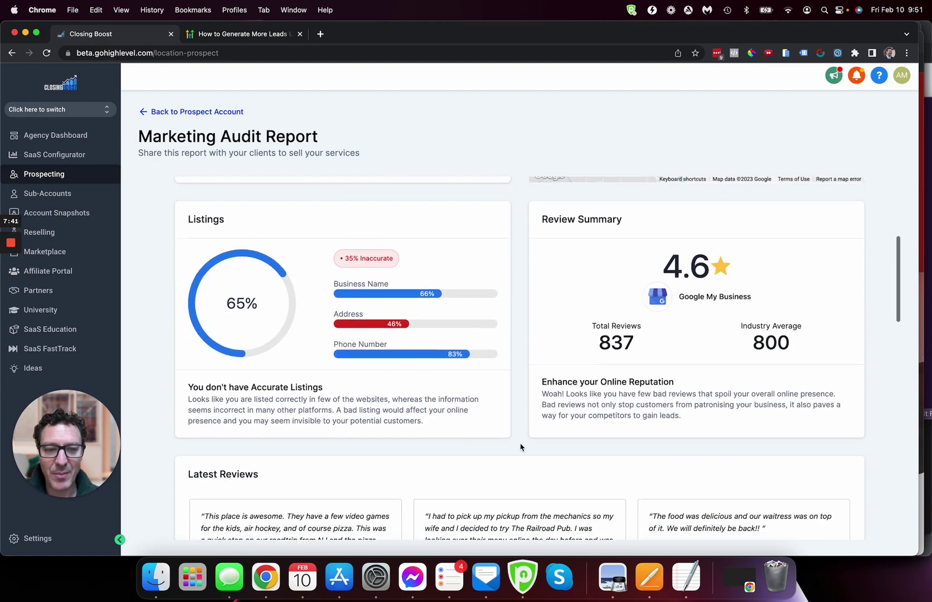
{"action": "scroll", "coordinate": [522, 447], "scroll_direction": "down", "scroll_amount": 15}
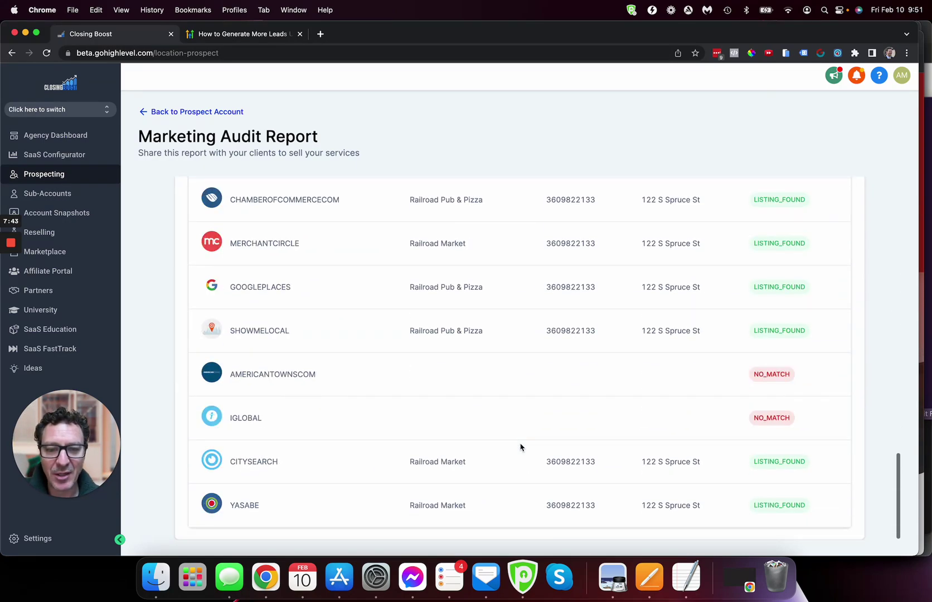
{"action": "scroll", "coordinate": [521, 447], "scroll_direction": "up", "scroll_amount": 15}
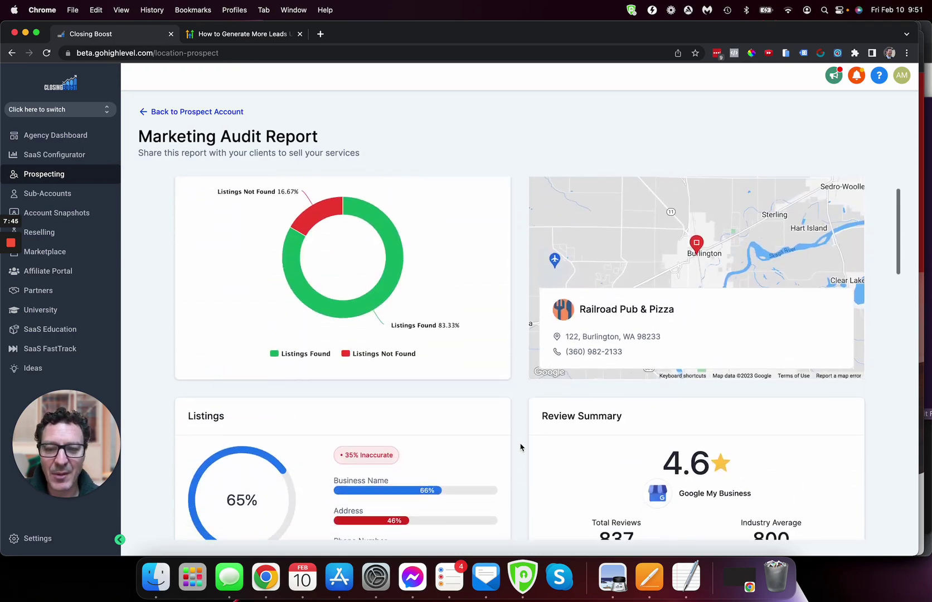
{"action": "scroll", "coordinate": [521, 447], "scroll_direction": "down", "scroll_amount": 3}
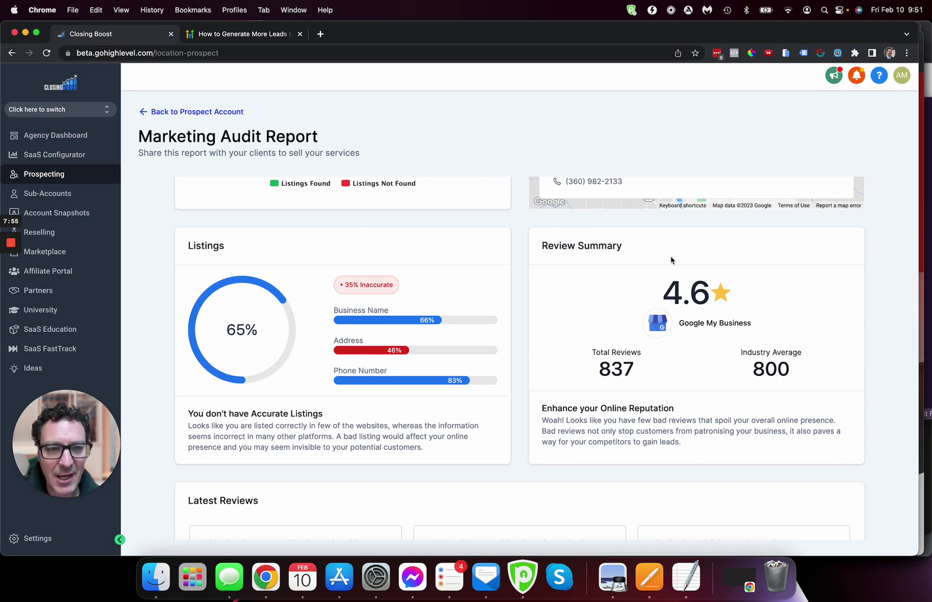
{"action": "scroll", "coordinate": [647, 295], "scroll_direction": "up", "scroll_amount": 2}
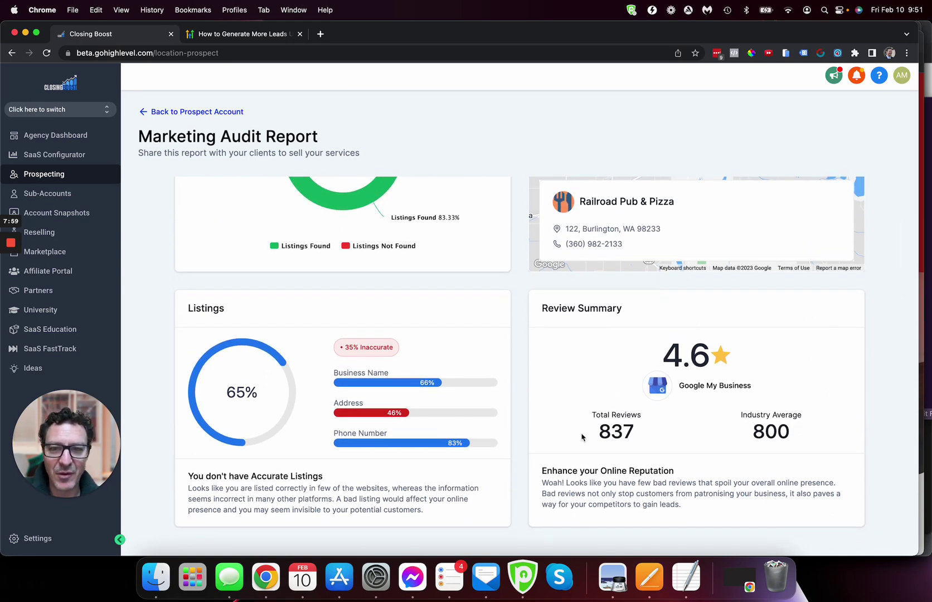
{"action": "scroll", "coordinate": [552, 410], "scroll_direction": "up", "scroll_amount": 3}
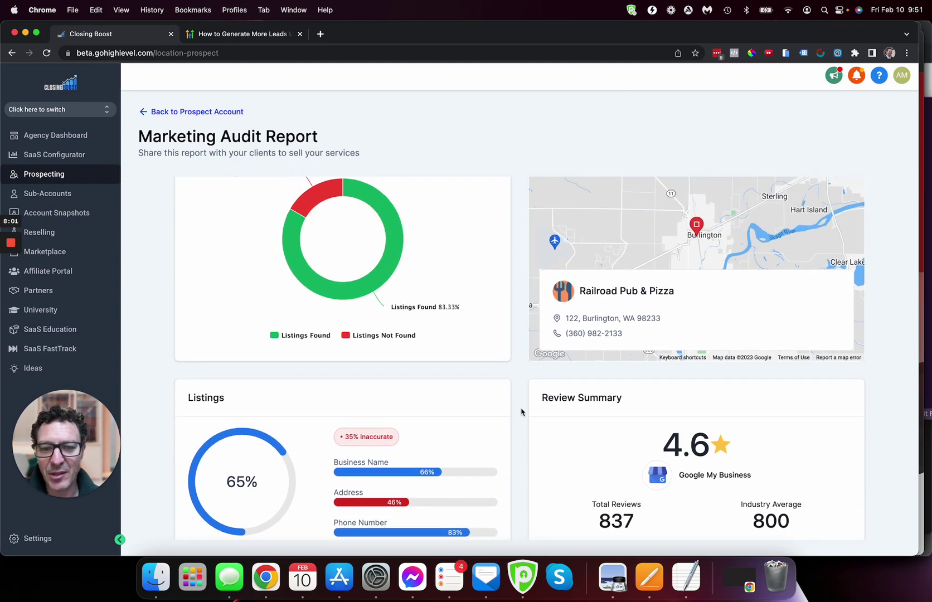
{"action": "scroll", "coordinate": [521, 411], "scroll_direction": "down", "scroll_amount": 10}
{"action": "scroll", "coordinate": [521, 411], "scroll_direction": "up", "scroll_amount": 7}
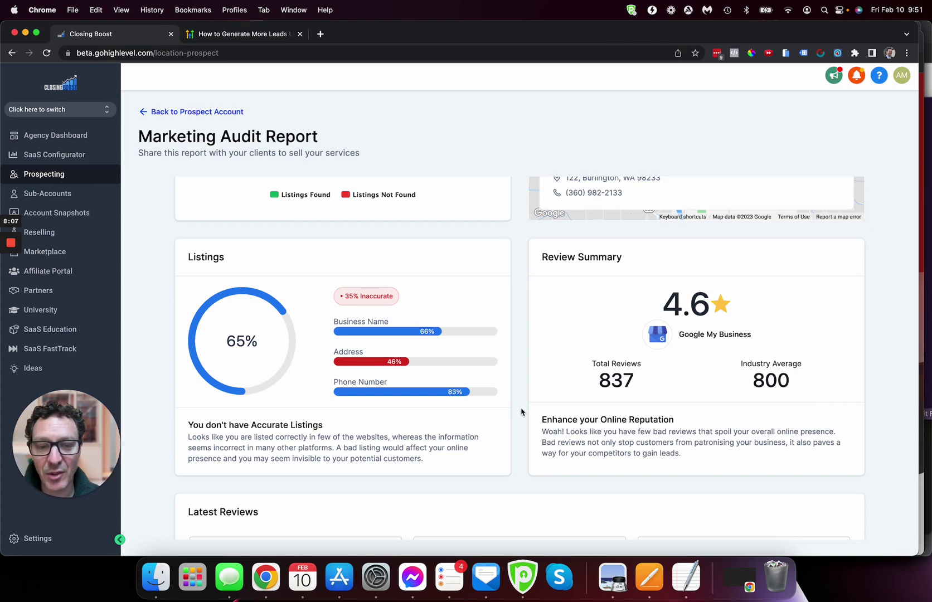
Scroll down the listings rows, then back up to the 83.33% Online Health Score and map
{"action": "scroll", "coordinate": [521, 412], "scroll_direction": "down", "scroll_amount": 15}
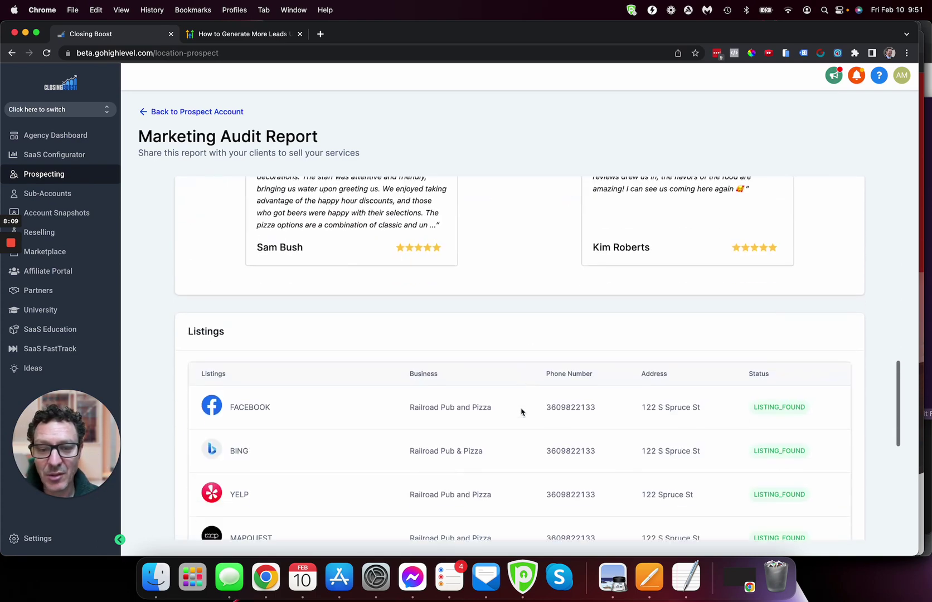
{"action": "scroll", "coordinate": [522, 412], "scroll_direction": "down", "scroll_amount": 5}
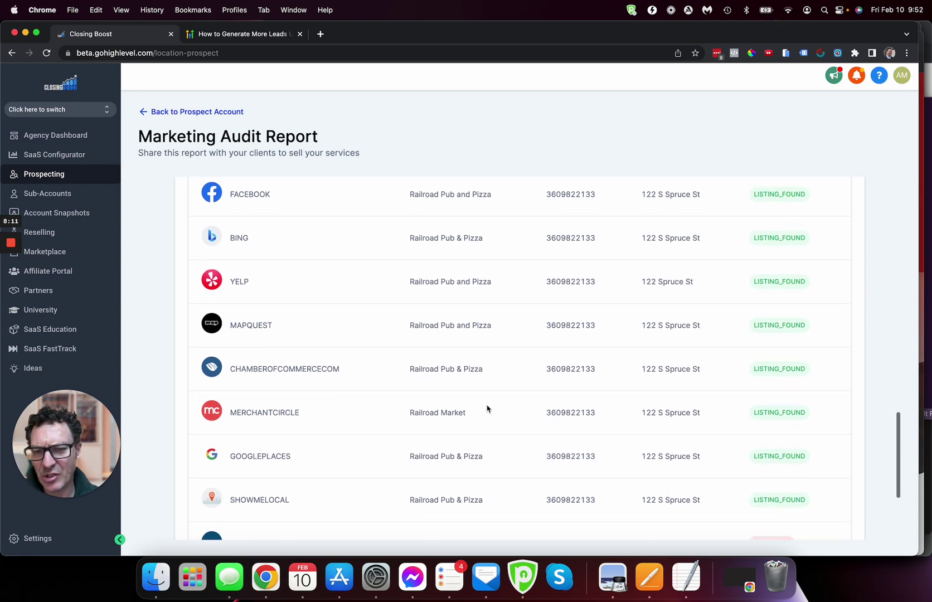
{"action": "scroll", "coordinate": [457, 387], "scroll_direction": "down", "scroll_amount": 6}
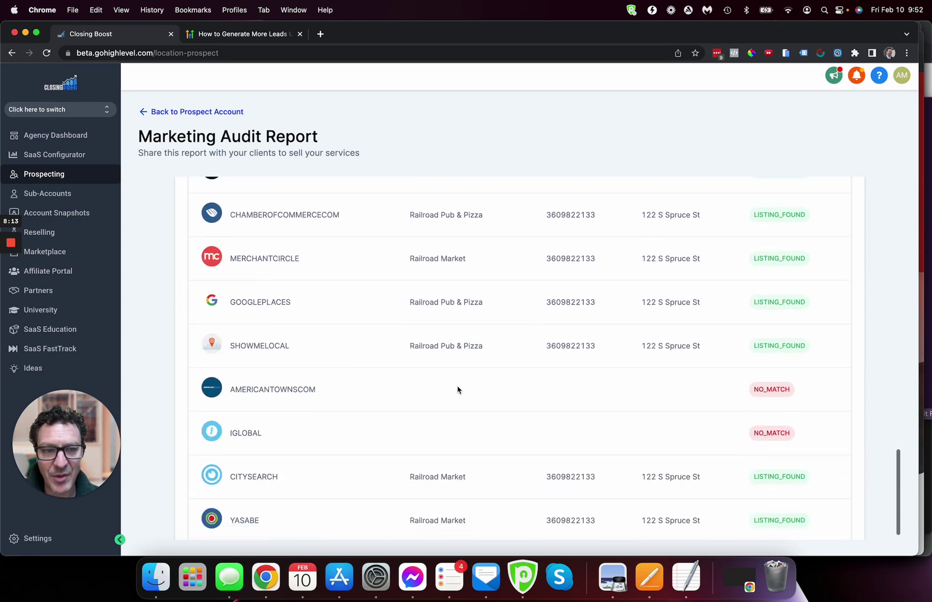
{"action": "scroll", "coordinate": [458, 389], "scroll_direction": "up", "scroll_amount": 6}
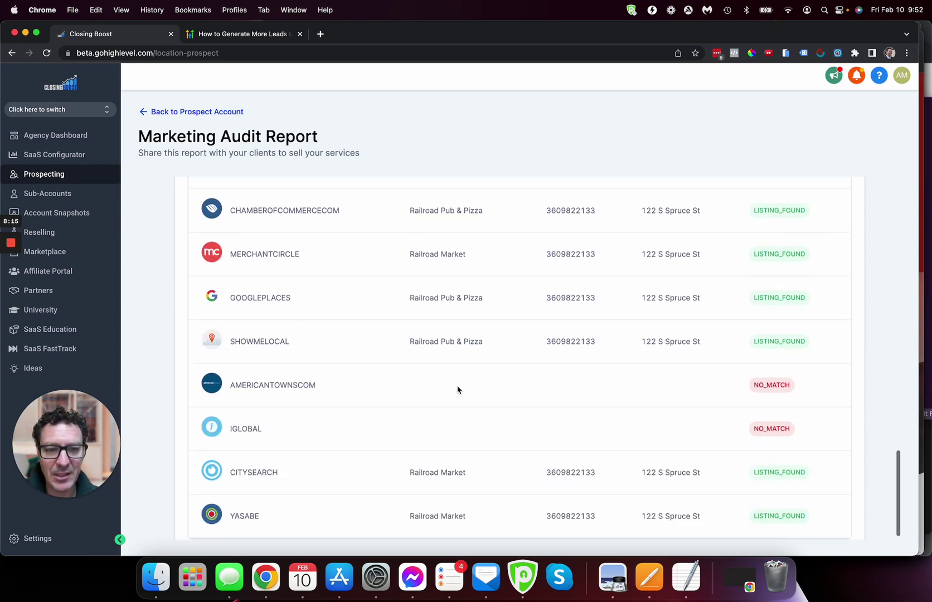
{"action": "scroll", "coordinate": [457, 389], "scroll_direction": "up", "scroll_amount": 10}
{"action": "scroll", "coordinate": [457, 389], "scroll_direction": "up", "scroll_amount": 4}
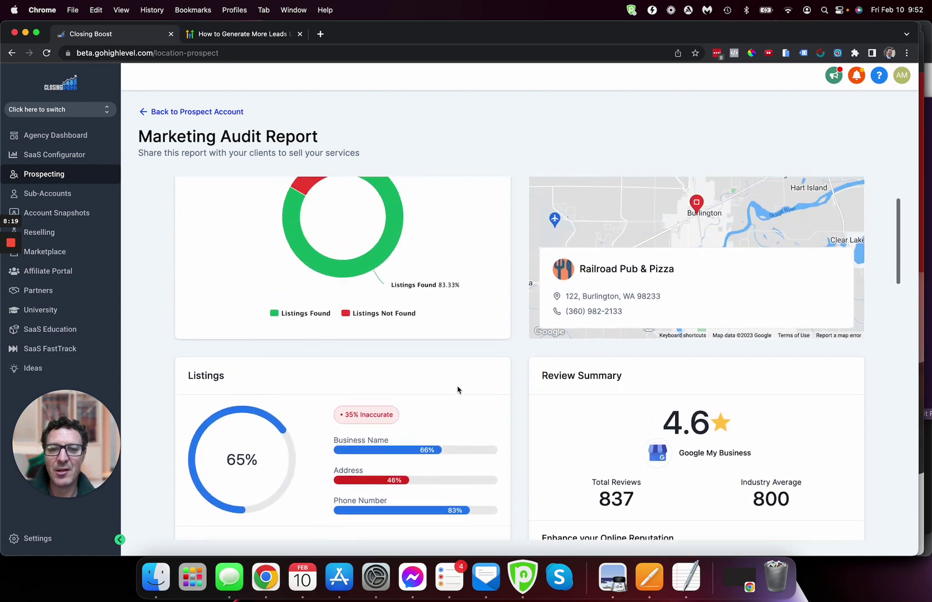
{"action": "scroll", "coordinate": [458, 389], "scroll_direction": "up", "scroll_amount": 1}
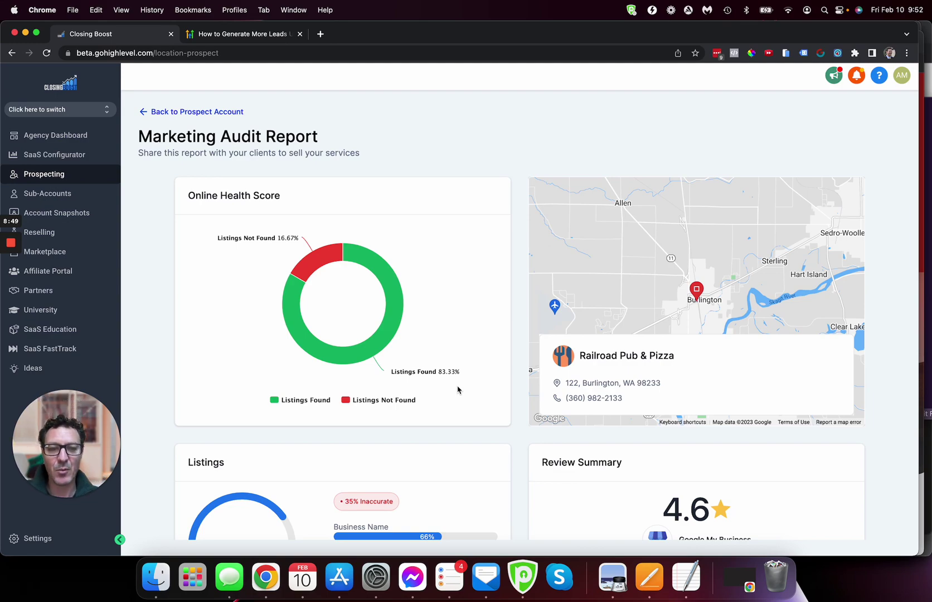
{"action": "scroll", "coordinate": [460, 431], "scroll_direction": "down", "scroll_amount": 15}
{"action": "scroll", "coordinate": [460, 431], "scroll_direction": "up", "scroll_amount": 15}
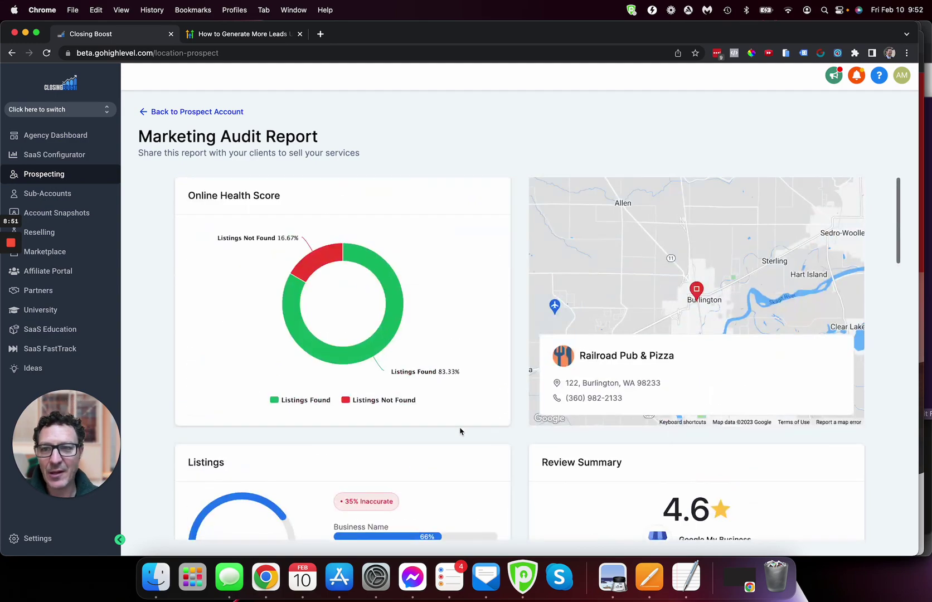
Go from the audit report back through the prospect account to the Prospect Accounts list
{"action": "left_click", "coordinate": [189, 114]}
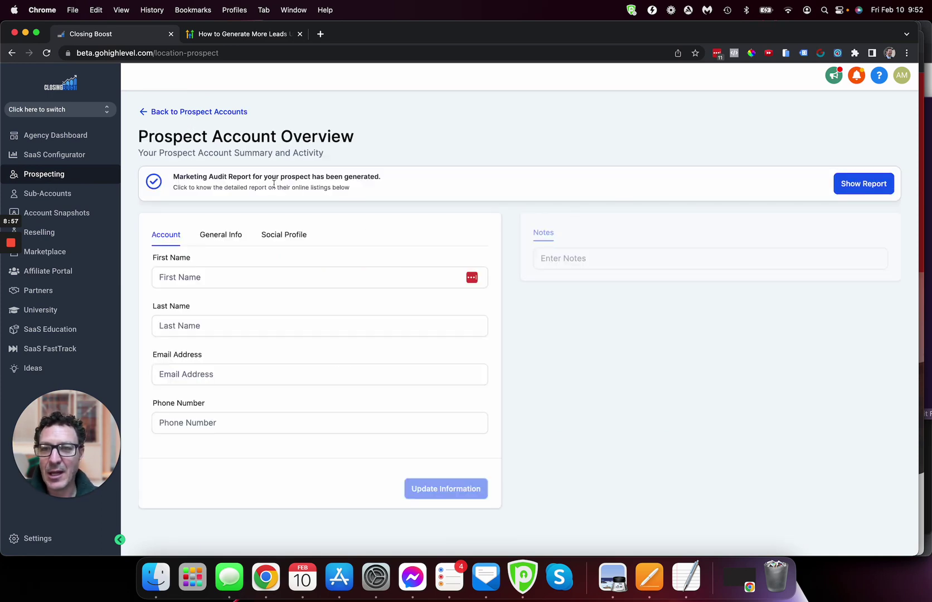
{"action": "left_click", "coordinate": [879, 190]}
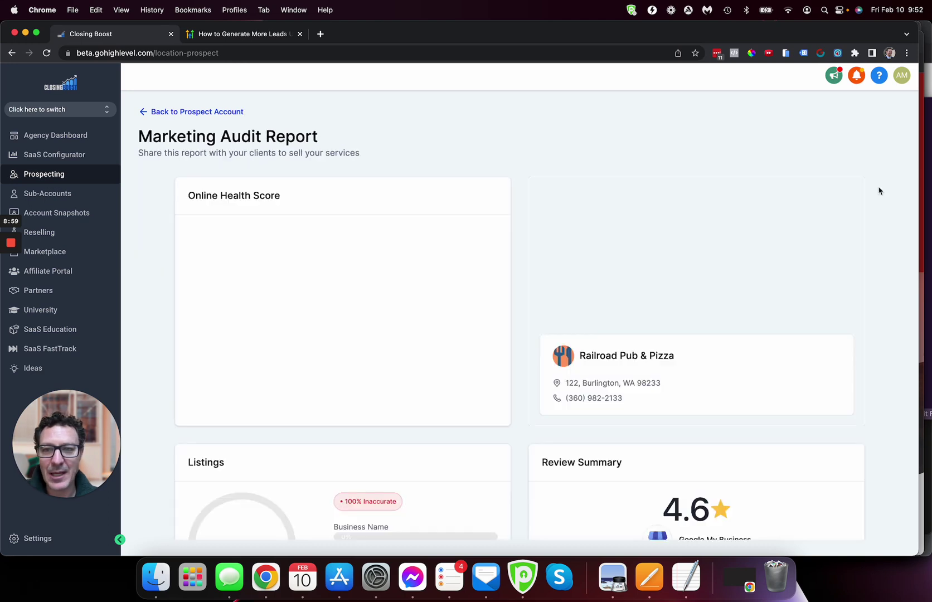
{"action": "left_click", "coordinate": [179, 113]}
{"action": "left_click", "coordinate": [157, 113]}
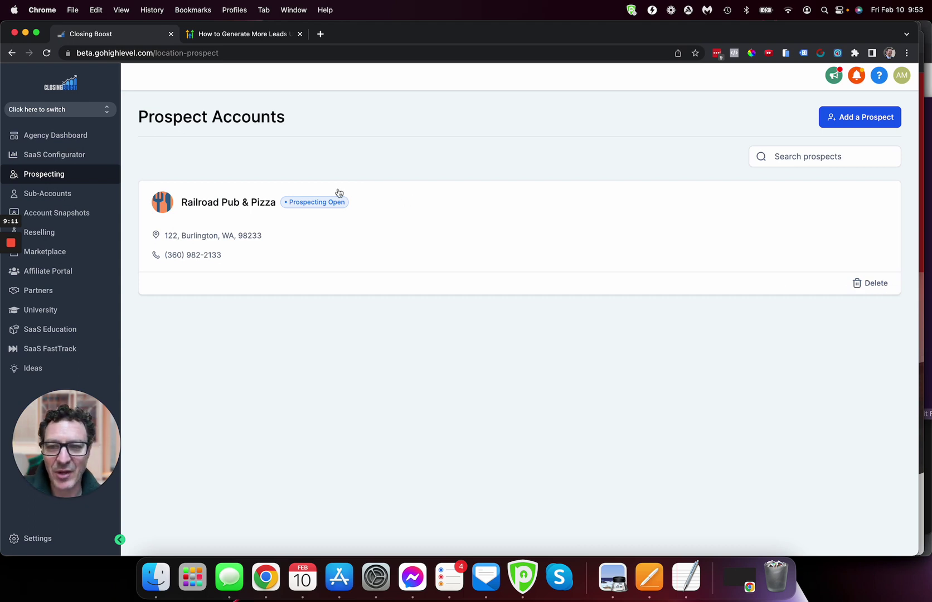
Open the Railroad Pub & Pizza prospect account and review its general info and social profiles
{"action": "left_click", "coordinate": [233, 202]}
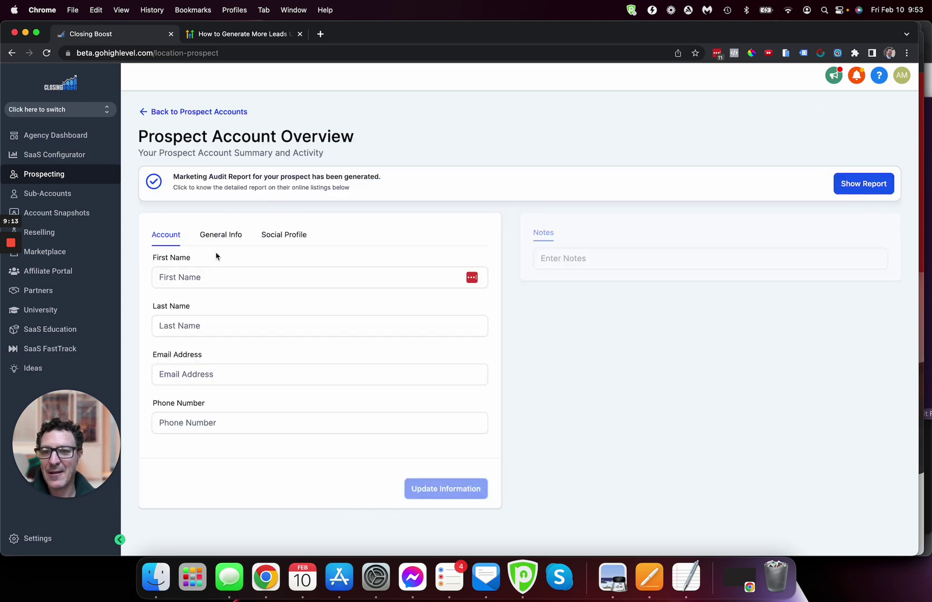
{"action": "left_click", "coordinate": [229, 277]}
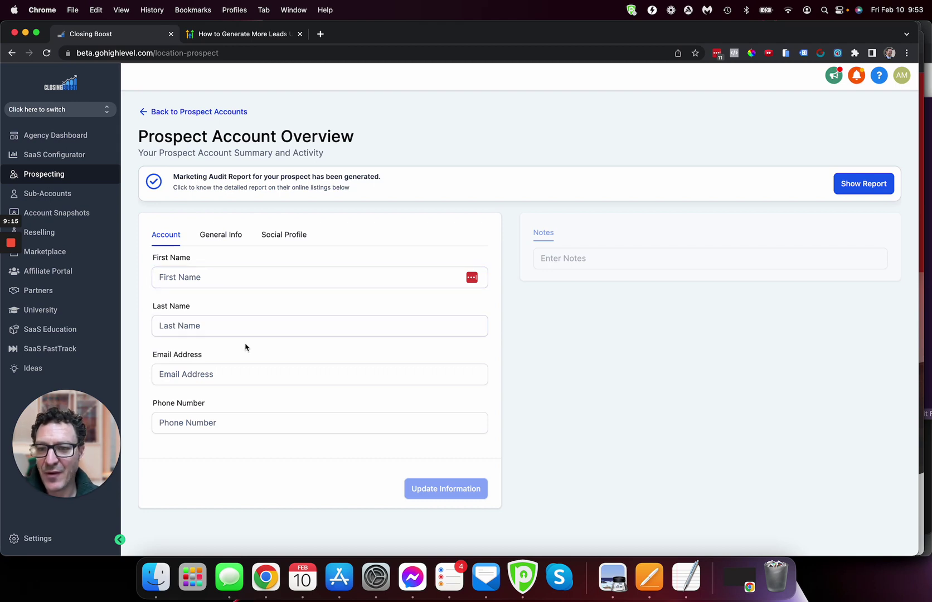
{"action": "left_click", "coordinate": [209, 233]}
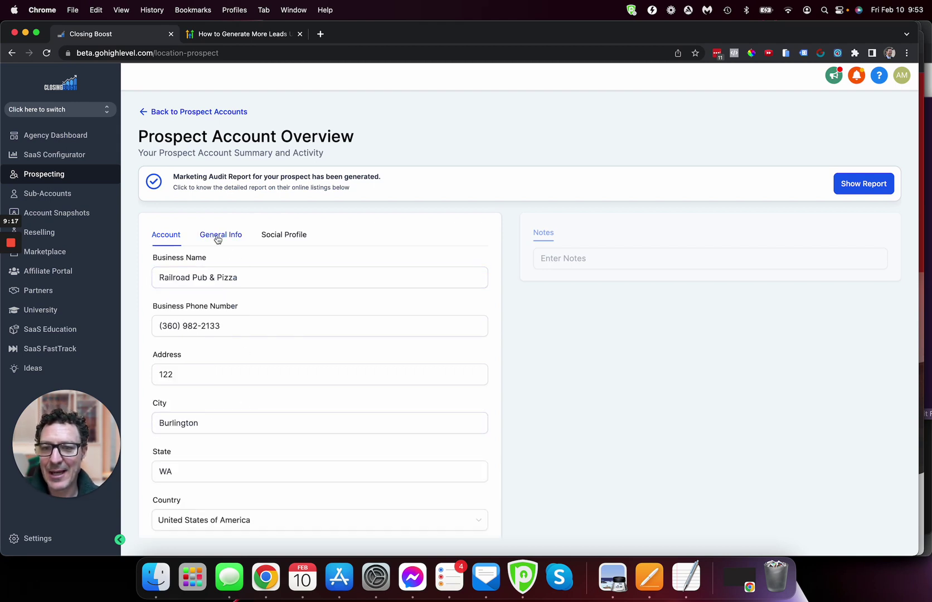
{"action": "left_click", "coordinate": [282, 236]}
{"action": "left_click", "coordinate": [231, 237]}
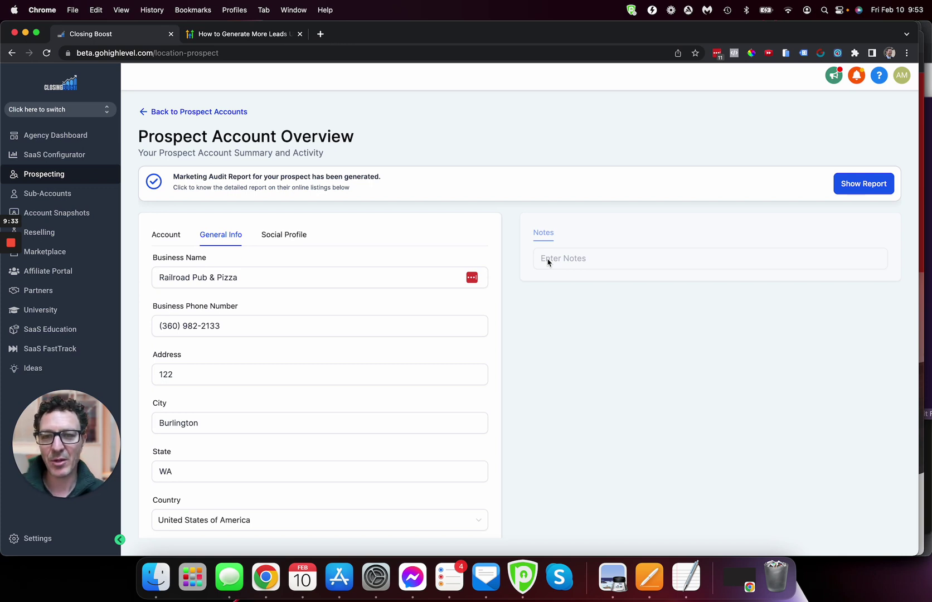
Reopen the full marketing audit report, dismiss the password prompt, and scroll through it
{"action": "left_click", "coordinate": [859, 189]}
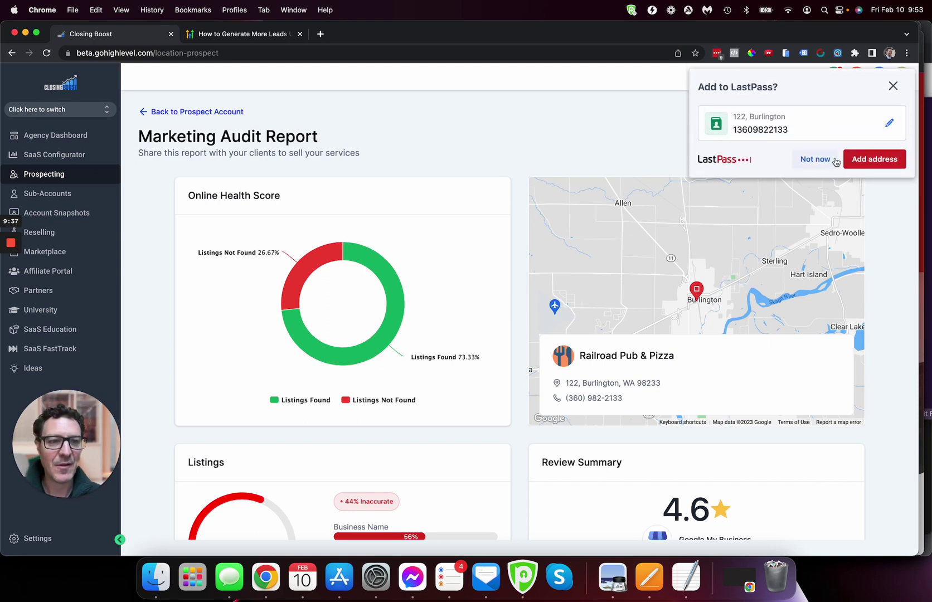
{"action": "left_click", "coordinate": [825, 161]}
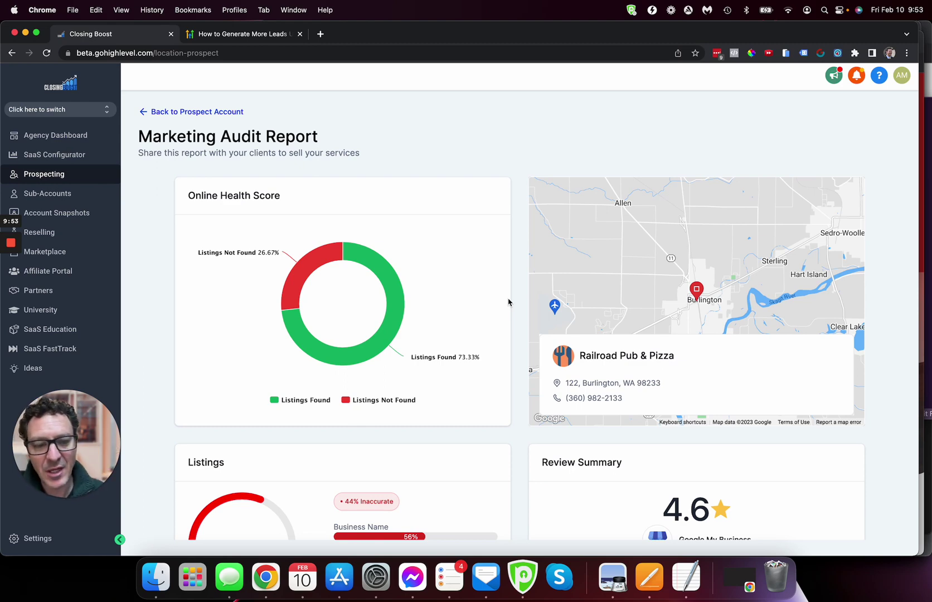
{"action": "scroll", "coordinate": [516, 311], "scroll_direction": "down", "scroll_amount": 5}
{"action": "scroll", "coordinate": [522, 319], "scroll_direction": "down", "scroll_amount": 3}
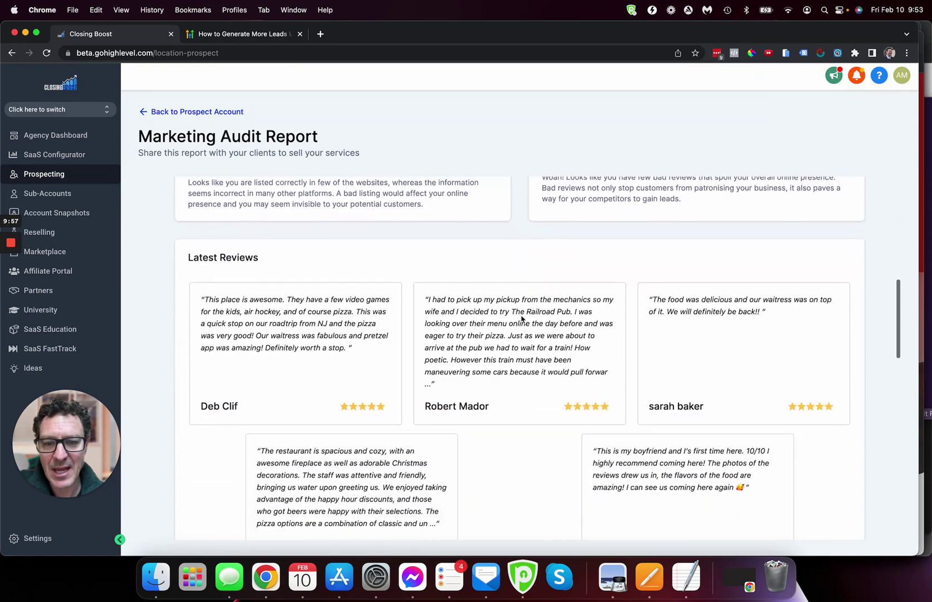
{"action": "scroll", "coordinate": [521, 318], "scroll_direction": "up", "scroll_amount": 8}
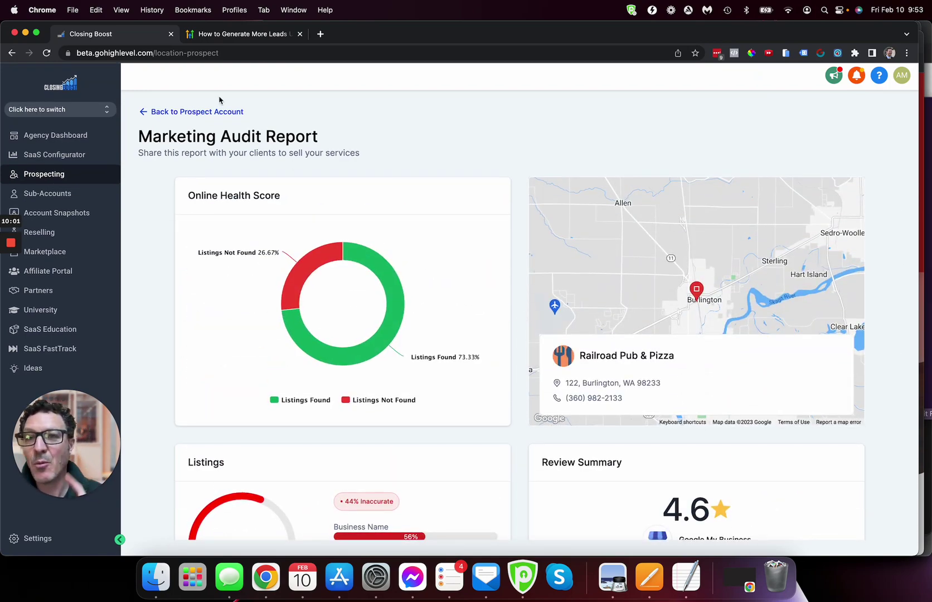
Switch to the prospecting guide article and highlight its last-modified date
{"action": "left_click", "coordinate": [229, 37]}
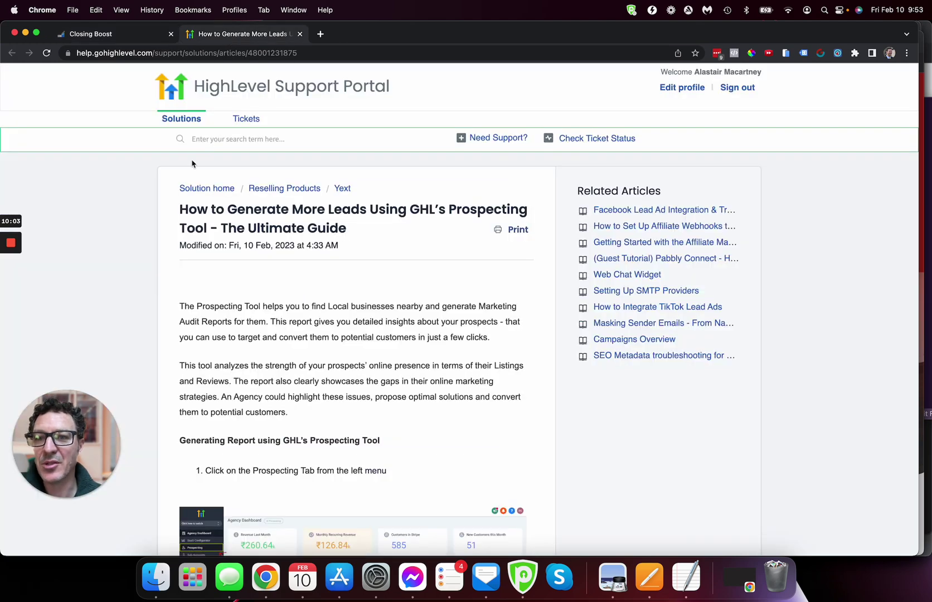
{"action": "scroll", "coordinate": [131, 276], "scroll_direction": "down", "scroll_amount": 1}
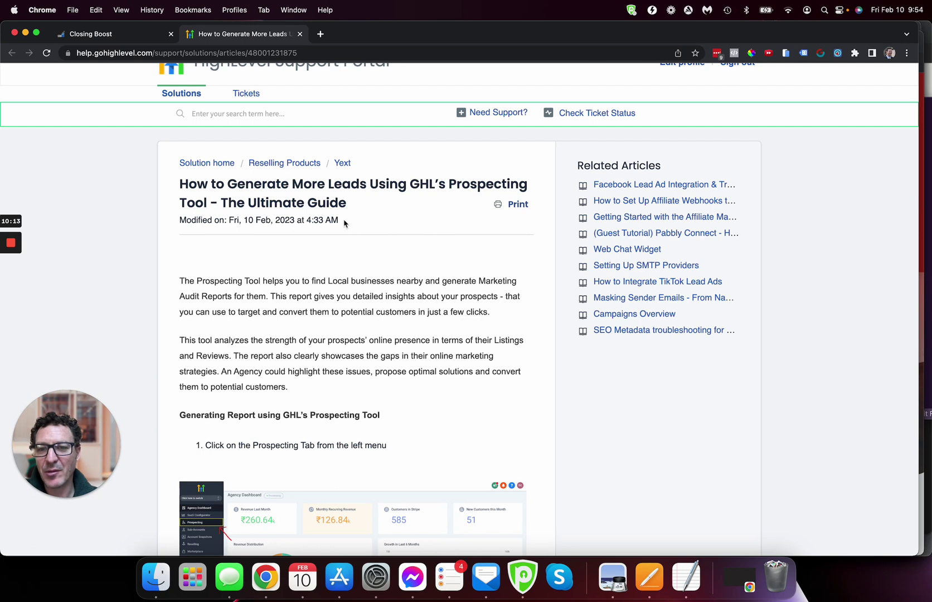
{"action": "left_click_drag", "start_coordinate": [344, 223], "coordinate": [213, 222]}
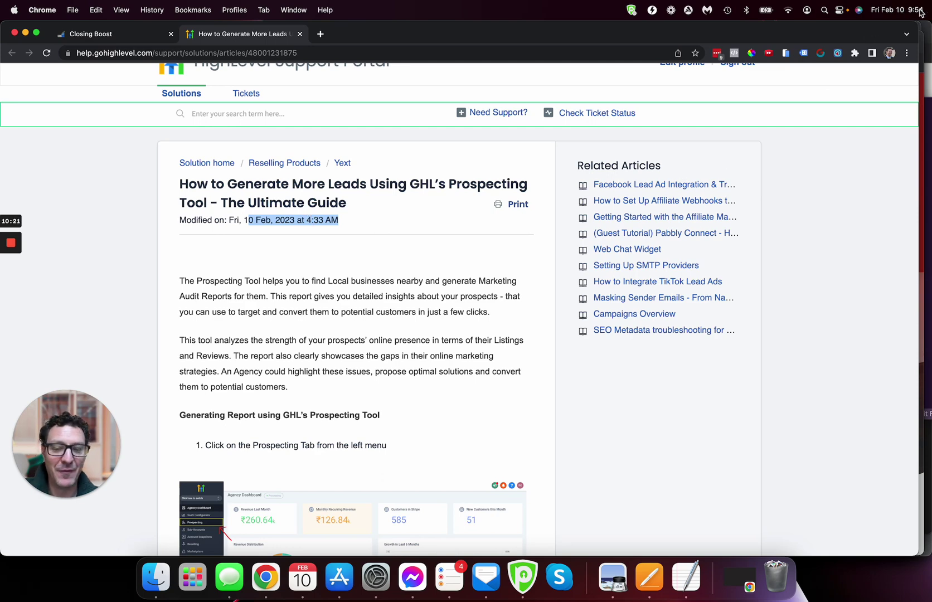
Scroll down to step 8 and highlight the 20-locations-per-day prospecting limit
{"action": "scroll", "coordinate": [427, 325], "scroll_direction": "down", "scroll_amount": 2}
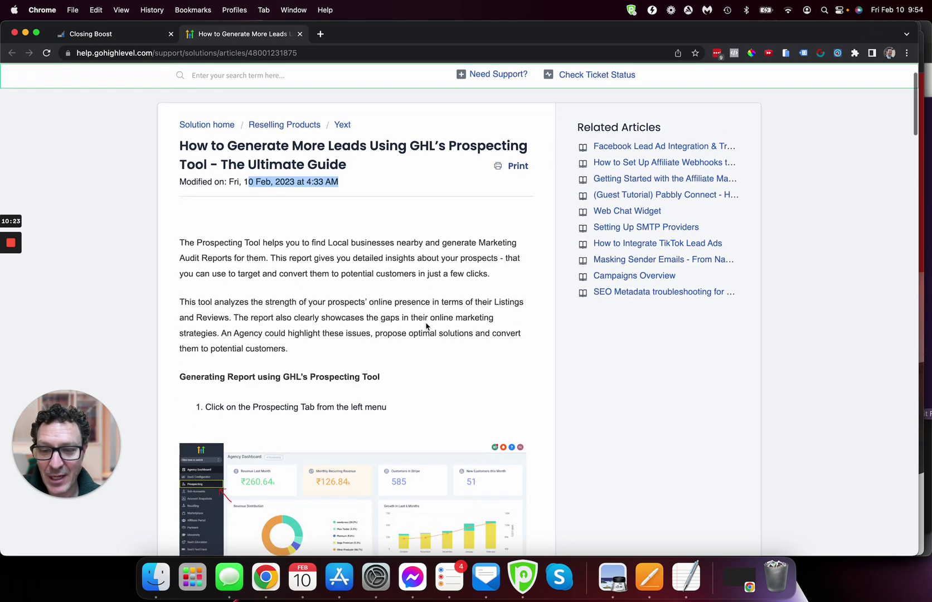
{"action": "scroll", "coordinate": [425, 326], "scroll_direction": "down", "scroll_amount": 5}
{"action": "scroll", "coordinate": [376, 220], "scroll_direction": "down", "scroll_amount": 4}
{"action": "scroll", "coordinate": [374, 221], "scroll_direction": "down", "scroll_amount": 1}
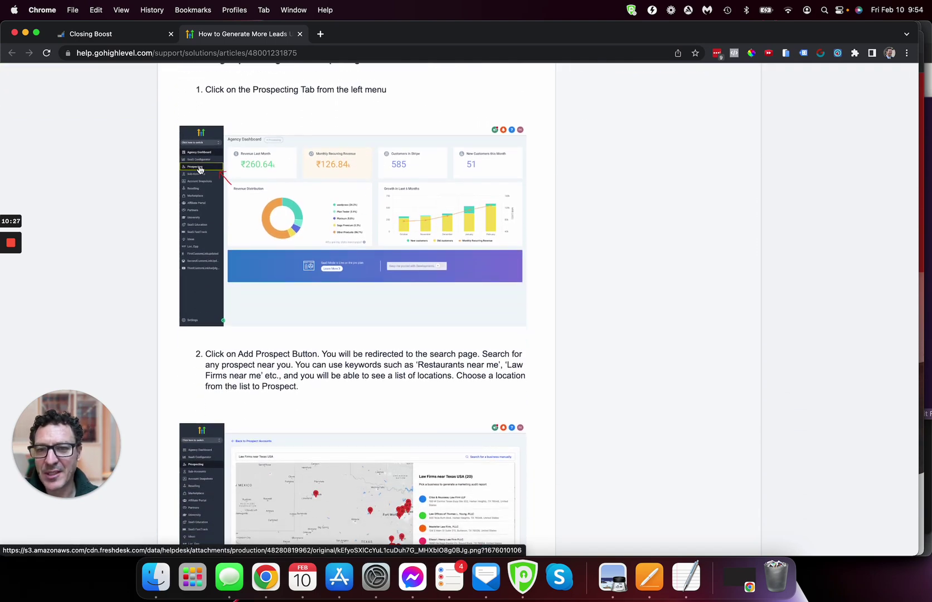
{"action": "scroll", "coordinate": [308, 314], "scroll_direction": "down", "scroll_amount": 4}
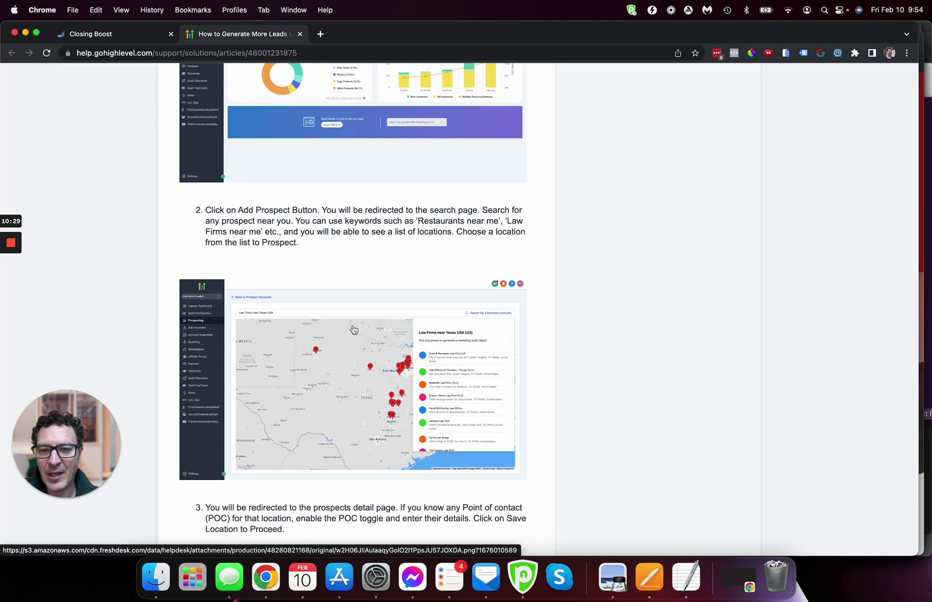
{"action": "scroll", "coordinate": [454, 383], "scroll_direction": "down", "scroll_amount": 7}
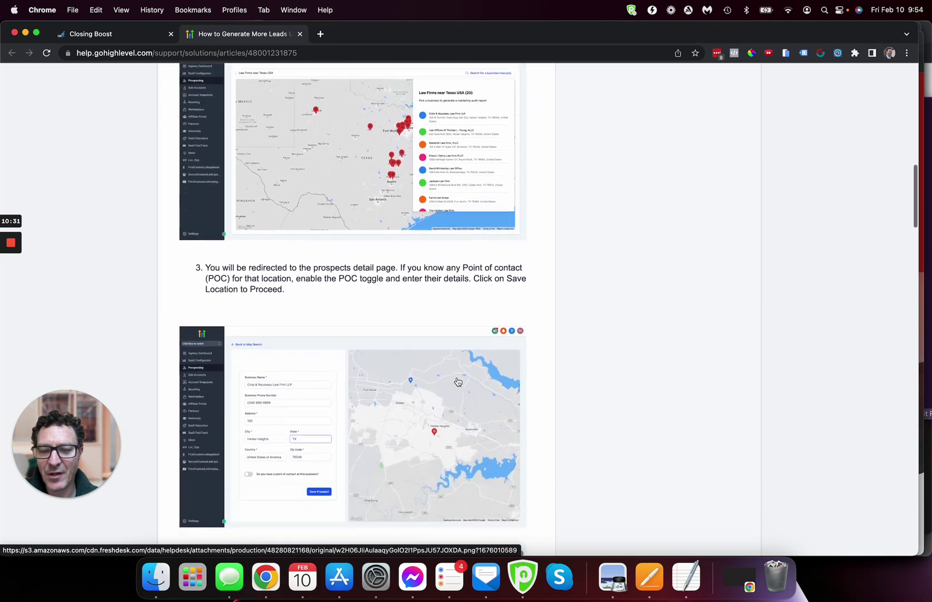
{"action": "scroll", "coordinate": [441, 313], "scroll_direction": "down", "scroll_amount": 1}
{"action": "scroll", "coordinate": [357, 135], "scroll_direction": "up", "scroll_amount": 2}
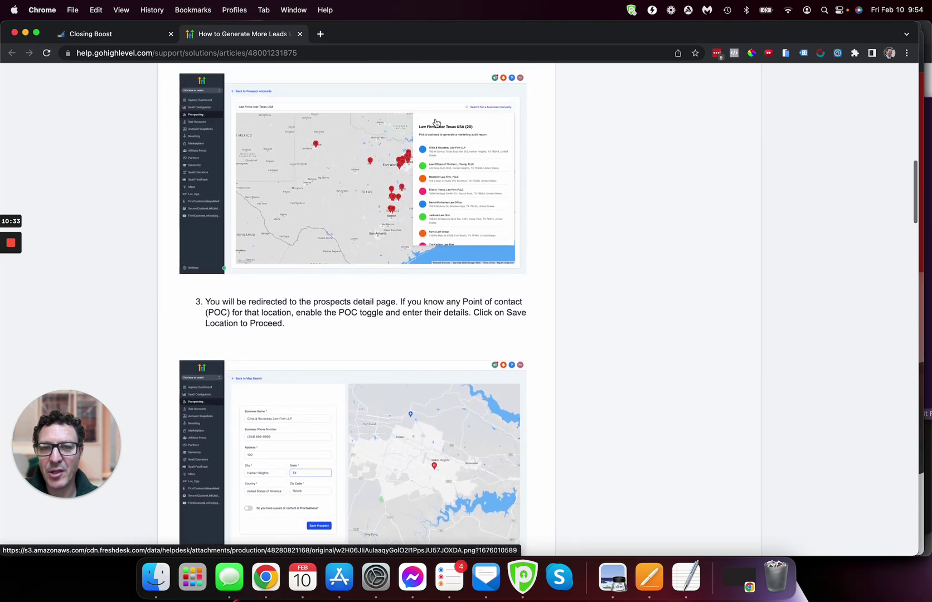
{"action": "scroll", "coordinate": [454, 246], "scroll_direction": "down", "scroll_amount": 4}
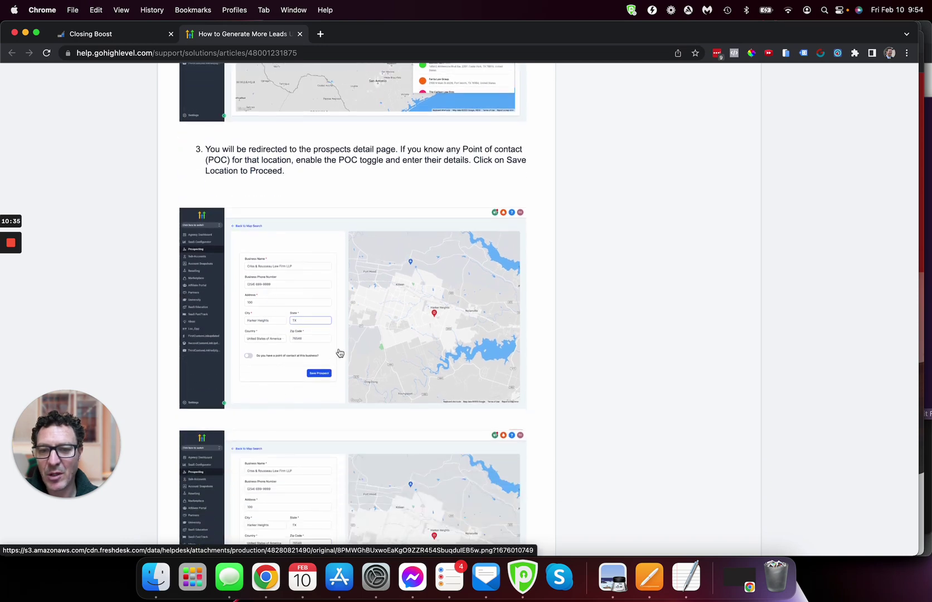
{"action": "scroll", "coordinate": [320, 387], "scroll_direction": "down", "scroll_amount": 5}
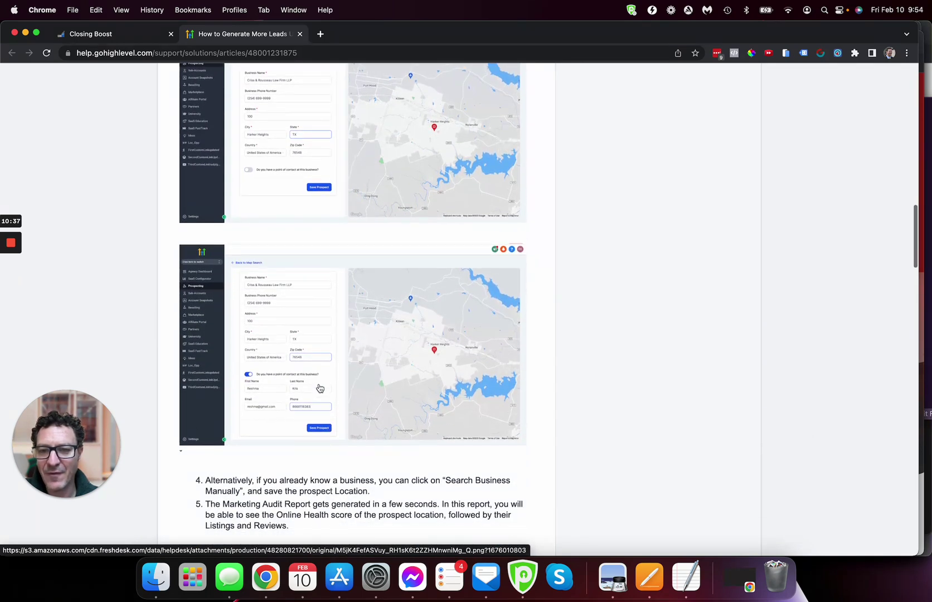
{"action": "scroll", "coordinate": [320, 388], "scroll_direction": "down", "scroll_amount": 7}
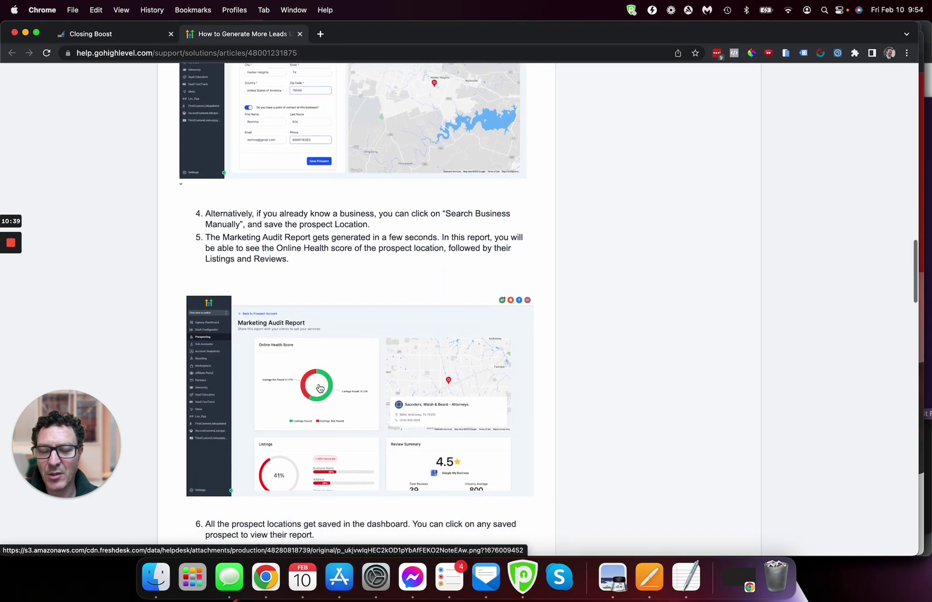
{"action": "scroll", "coordinate": [319, 388], "scroll_direction": "down", "scroll_amount": 1}
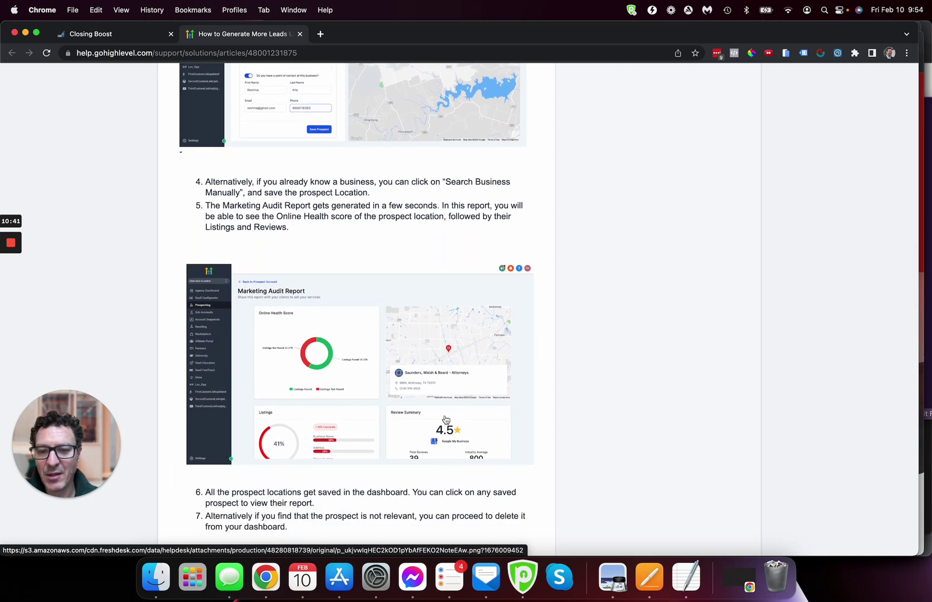
{"action": "scroll", "coordinate": [446, 420], "scroll_direction": "down", "scroll_amount": 7}
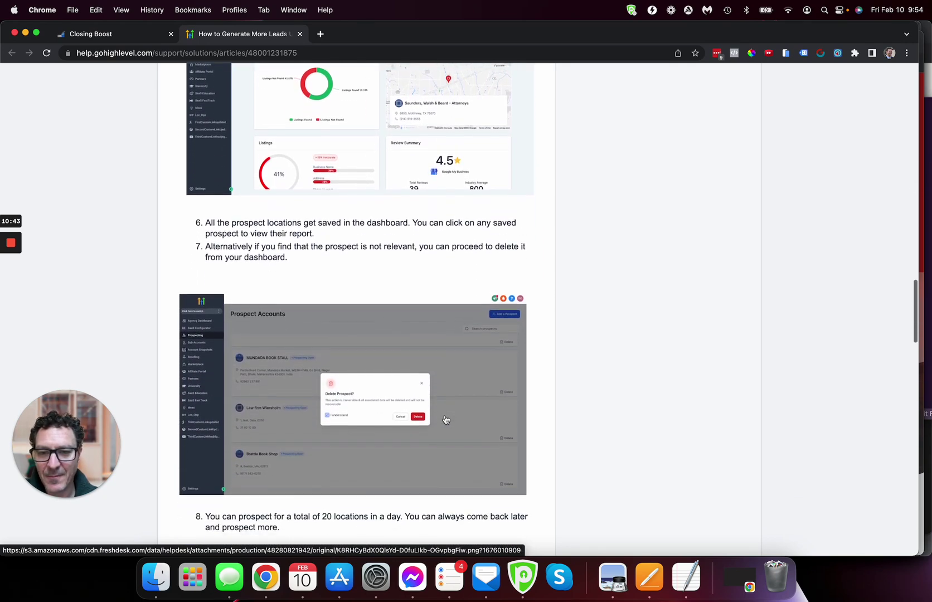
{"action": "scroll", "coordinate": [449, 441], "scroll_direction": "down", "scroll_amount": 1}
{"action": "scroll", "coordinate": [449, 440], "scroll_direction": "down", "scroll_amount": 1}
{"action": "left_click_drag", "start_coordinate": [272, 459], "coordinate": [402, 462]}
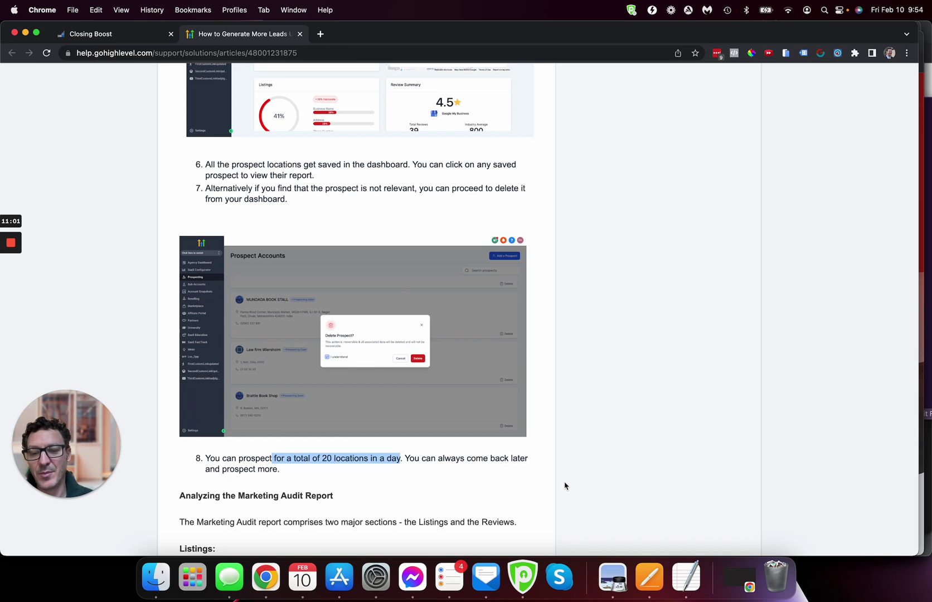
Read through the guide's Listings and Reviews explanations, then scroll back up
{"action": "scroll", "coordinate": [563, 484], "scroll_direction": "down", "scroll_amount": 5}
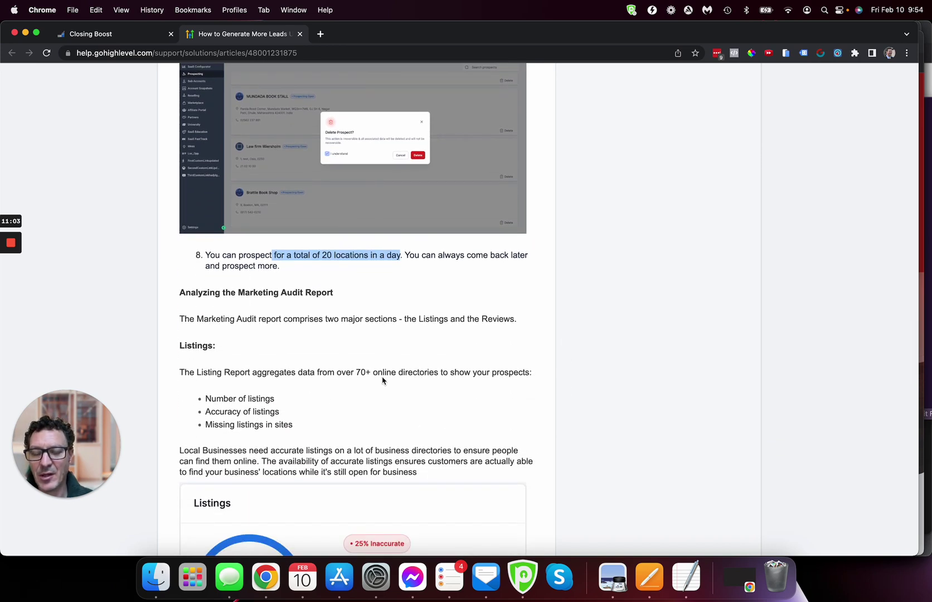
{"action": "scroll", "coordinate": [364, 381], "scroll_direction": "down", "scroll_amount": 5}
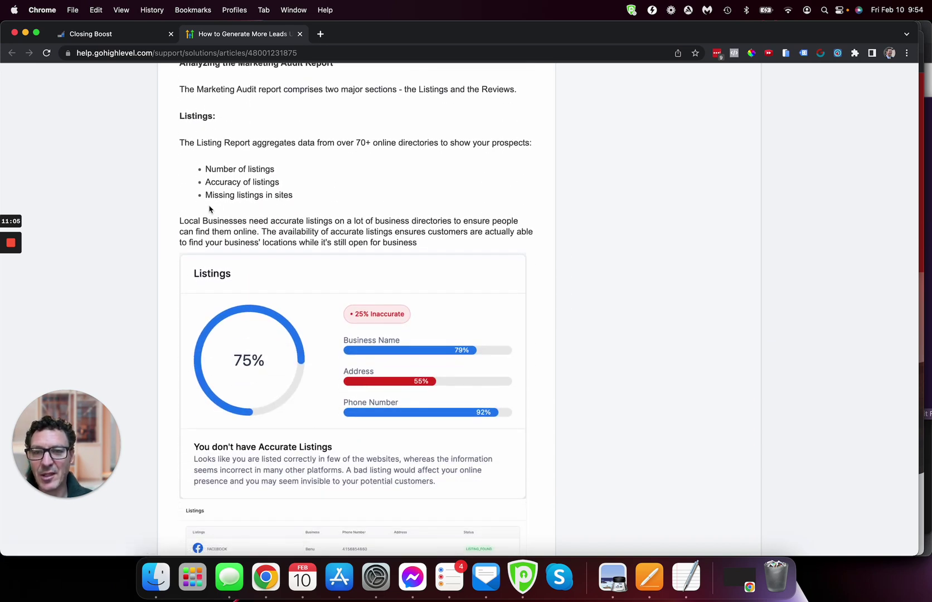
{"action": "scroll", "coordinate": [291, 365], "scroll_direction": "down", "scroll_amount": 1}
{"action": "scroll", "coordinate": [292, 364], "scroll_direction": "down", "scroll_amount": 5}
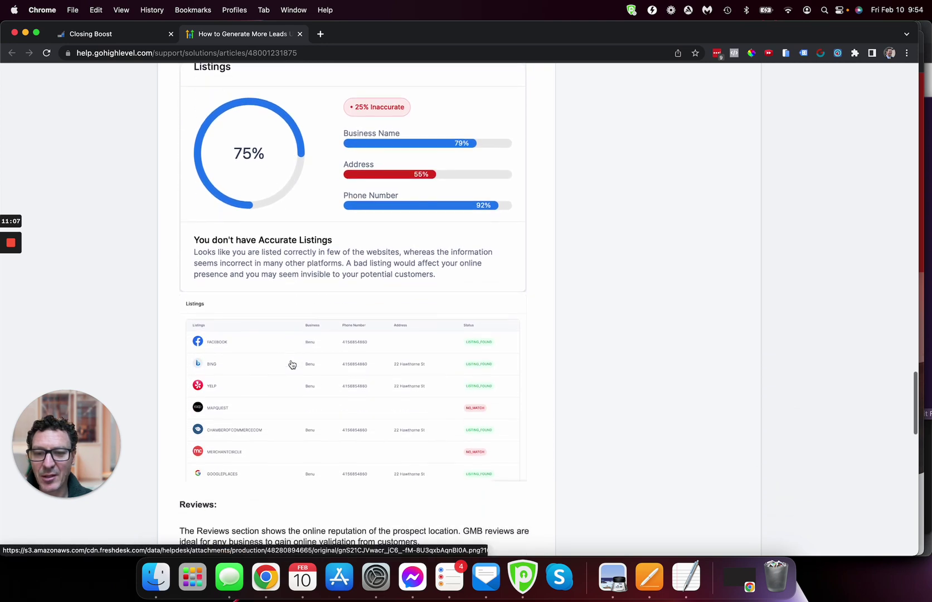
{"action": "scroll", "coordinate": [337, 356], "scroll_direction": "down", "scroll_amount": 5}
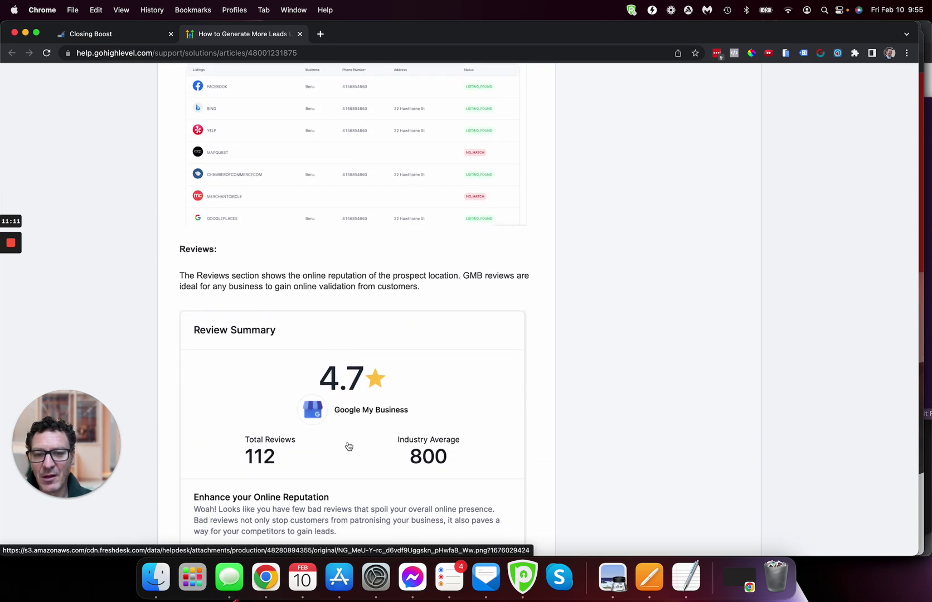
{"action": "scroll", "coordinate": [348, 443], "scroll_direction": "down", "scroll_amount": 5}
{"action": "scroll", "coordinate": [349, 446], "scroll_direction": "down", "scroll_amount": 9}
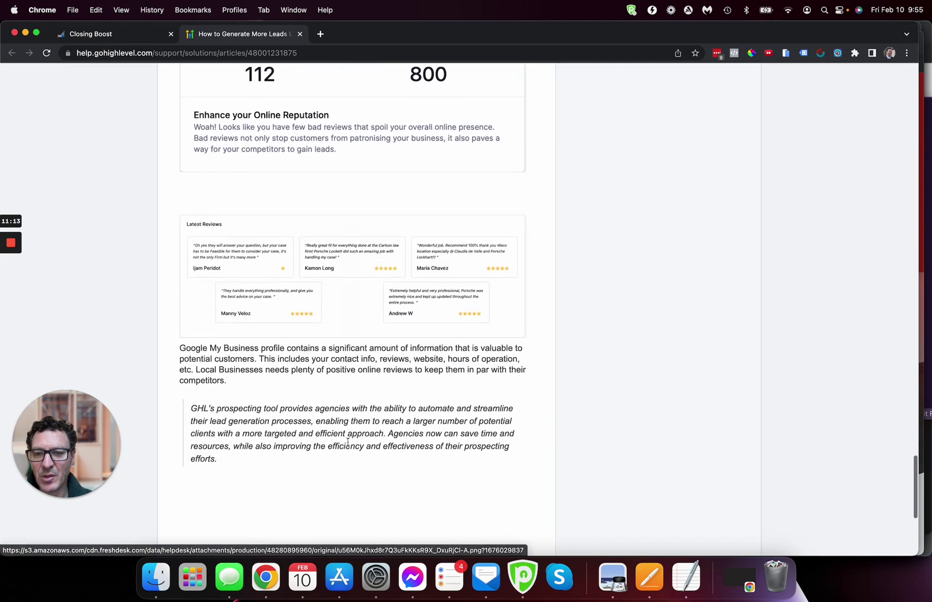
{"action": "scroll", "coordinate": [349, 446], "scroll_direction": "up", "scroll_amount": 20}
{"action": "scroll", "coordinate": [349, 446], "scroll_direction": "up", "scroll_amount": 15}
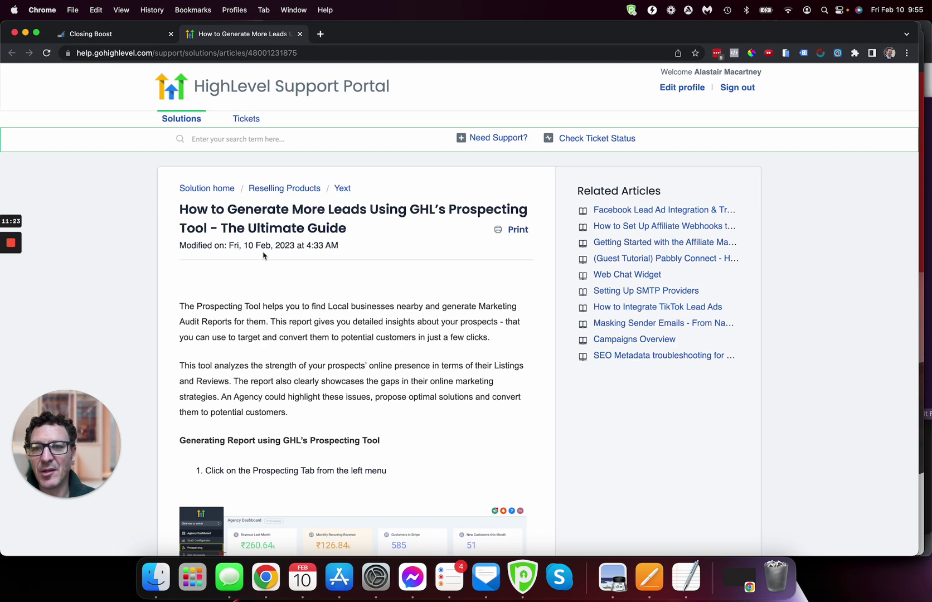
{"action": "left_click", "coordinate": [127, 34]}
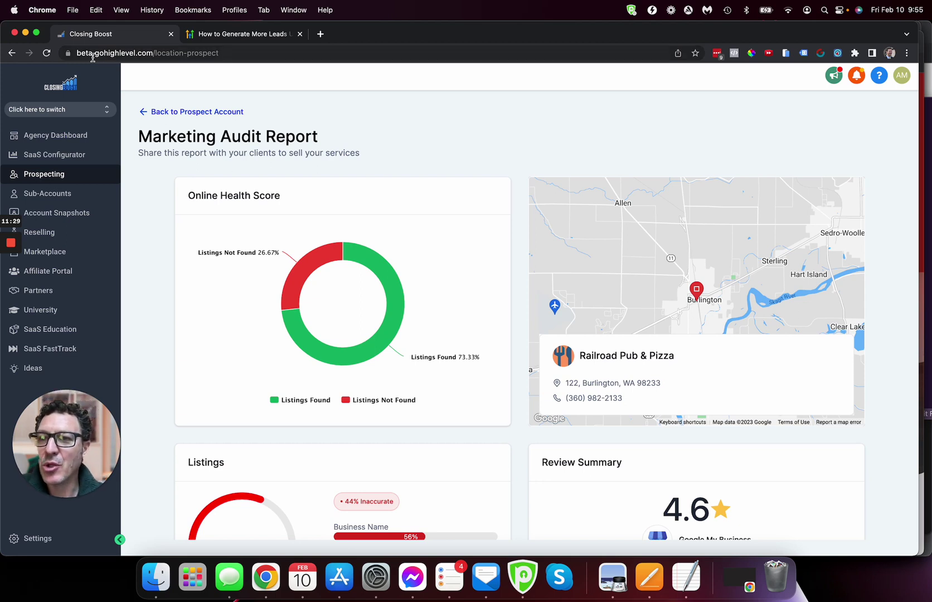
{"action": "left_click_drag", "start_coordinate": [77, 54], "coordinate": [116, 59]}
{"action": "left_click", "coordinate": [356, 137]}
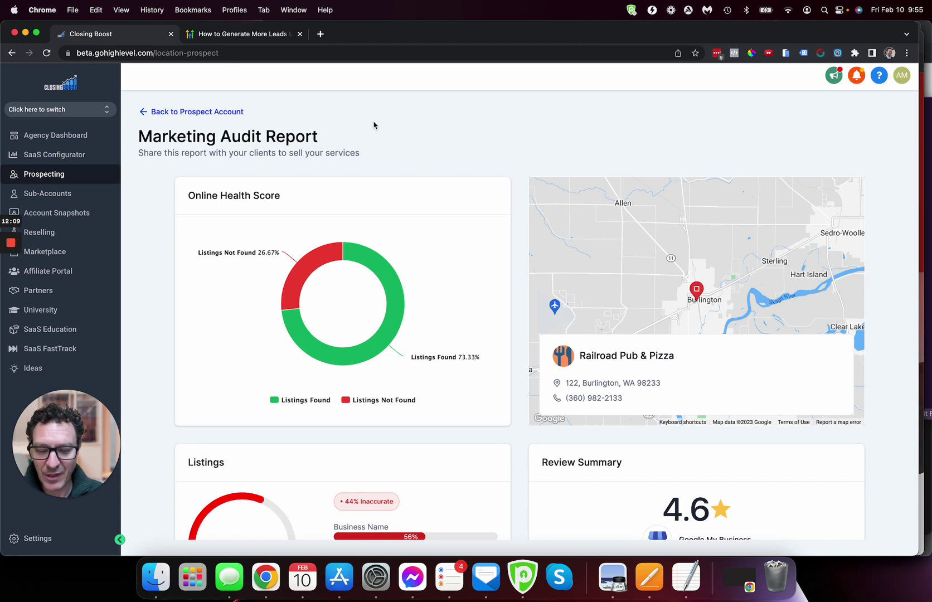
Load theprofitpact.com in a new Chrome tab
{"action": "key", "text": "super+t"}
{"action": "type", "text": "theprofitpact.com"}
{"action": "key", "text": "Return"}
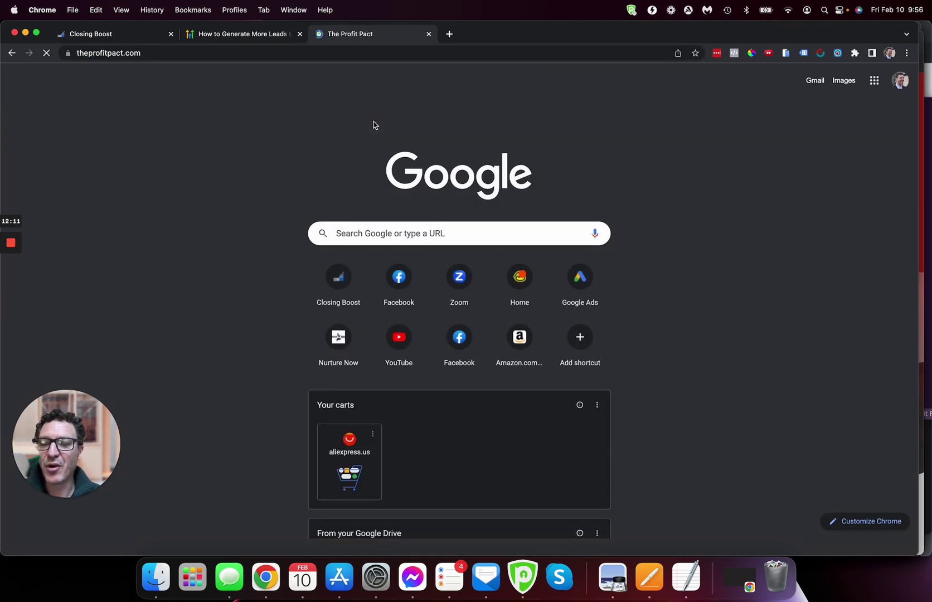